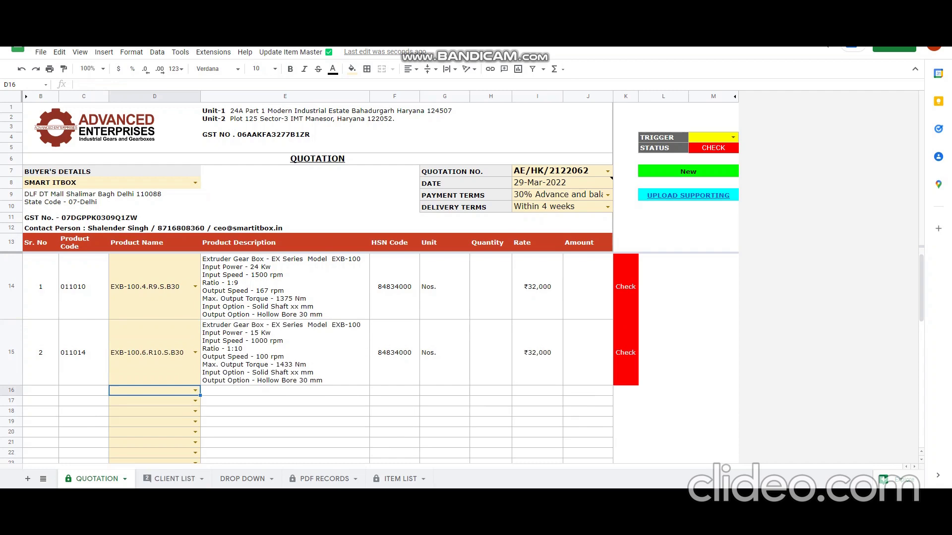
Step: Choose product EXB-100.6.R10.S.B30 as the third line item of the quotation, in row 16
key(Return)
key(Down)
key(Down)
key(Down)
key(Down)
key(Down)
key(Down)
key(Down)
key(Down)
key(Down)
key(Down)
key(Down)
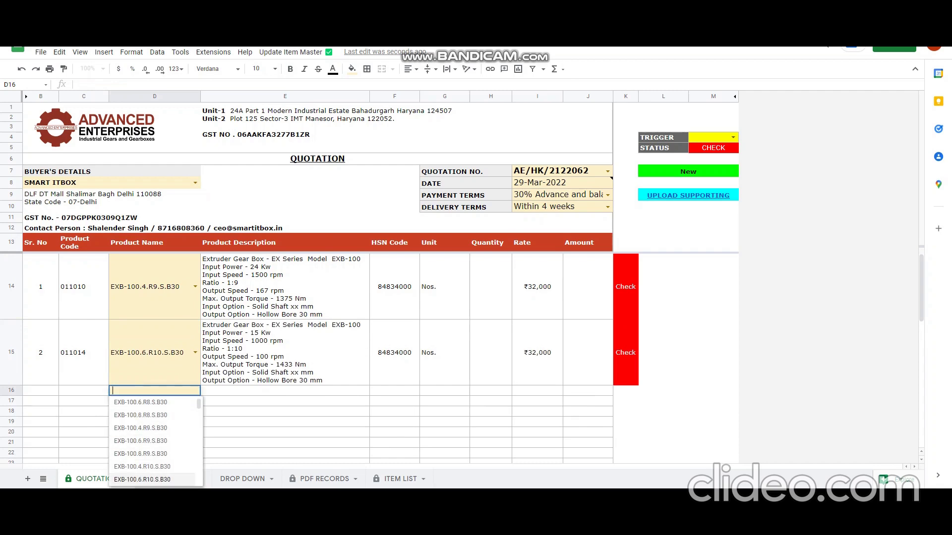
key(Return)
Step: Enter a quantity of 1 for each of the three line items in rows 14 to 16
key(Up)
key(Right)
key(Right)
key(Right)
key(Right)
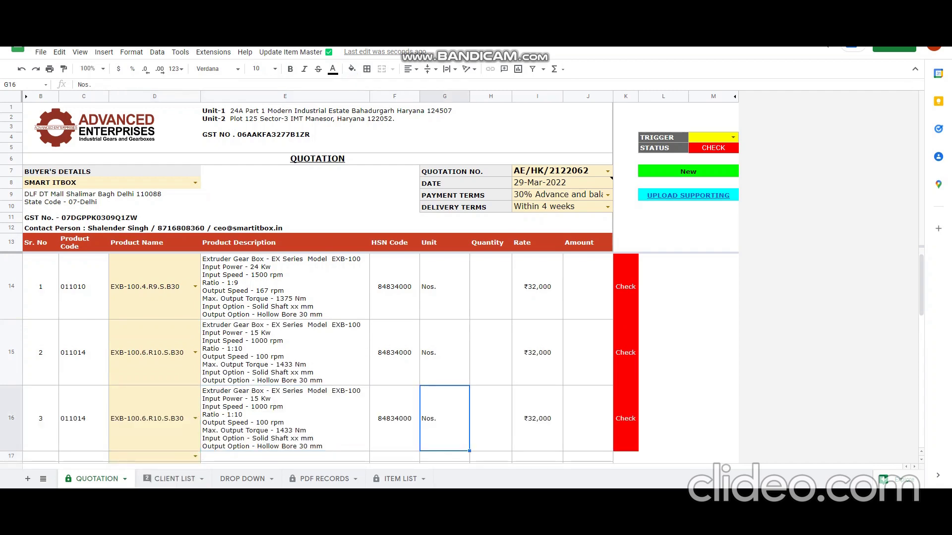
key(Up)
key(Up)
text(1)
key(Return)
text(1)
key(Return)
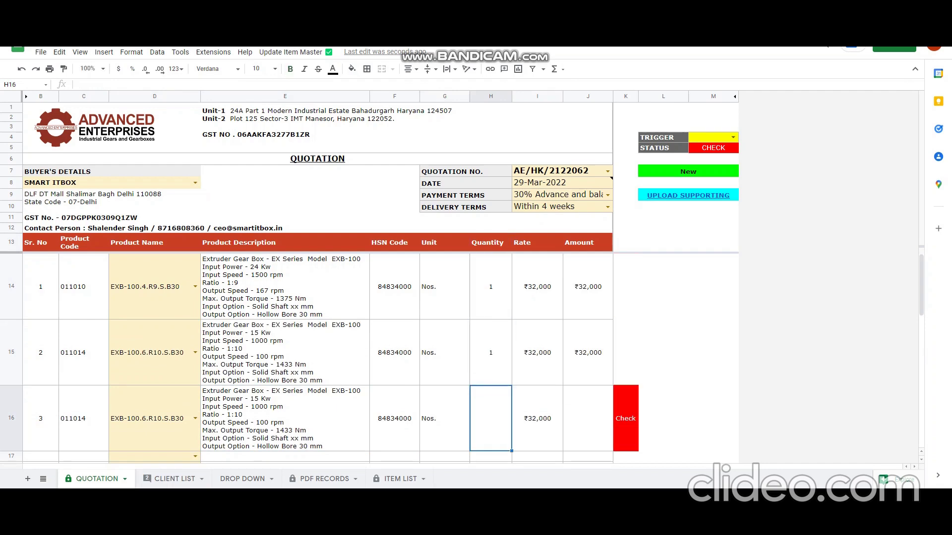
text(1)
key(Return)
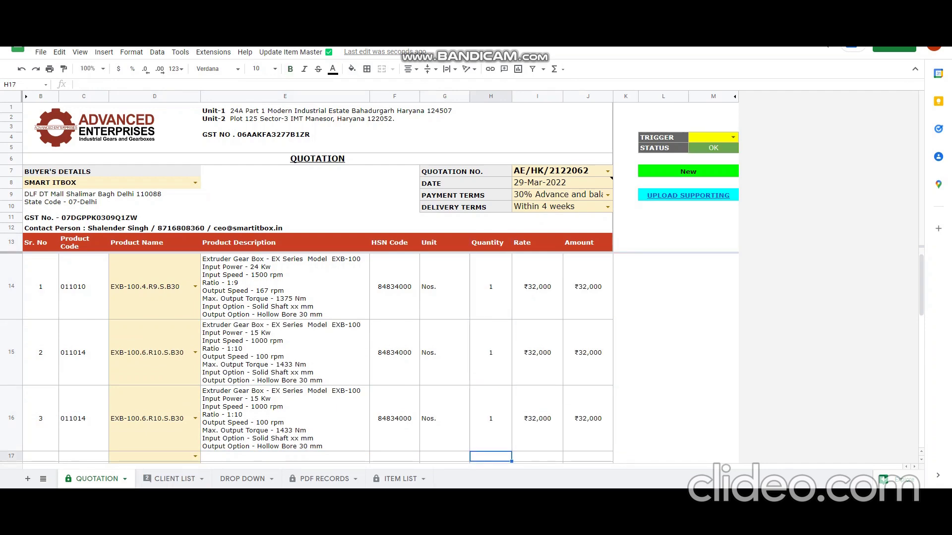
Step: Set the quotation's discount to 4% and its freight charge to 2,500
scroll(317, 357, down, 5)
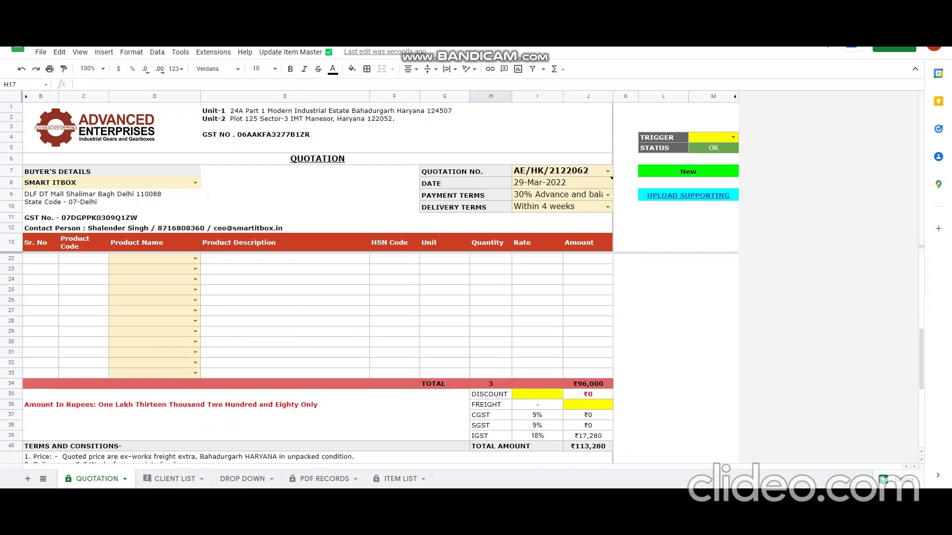
click(537, 394)
text(4%)
key(Tab)
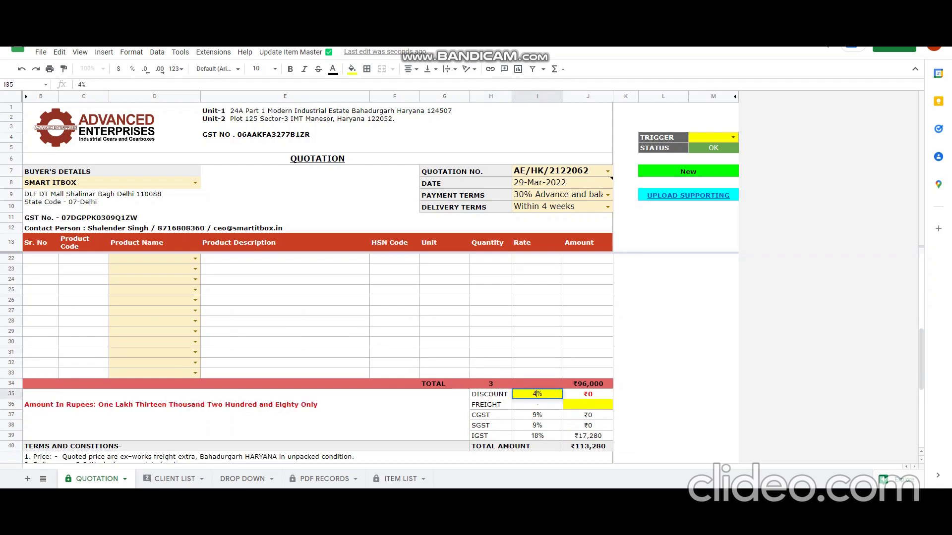
key(Down)
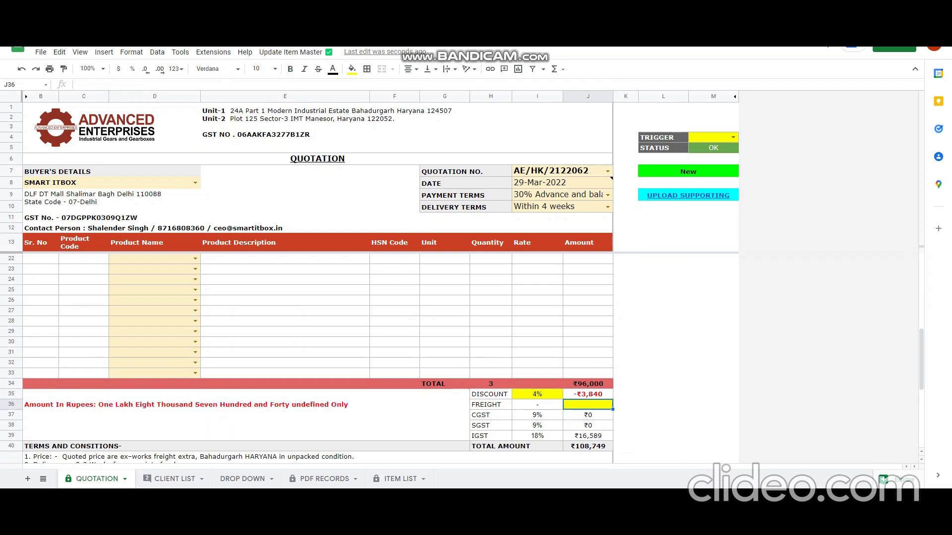
text(2,)
text(500)
key(Tab)
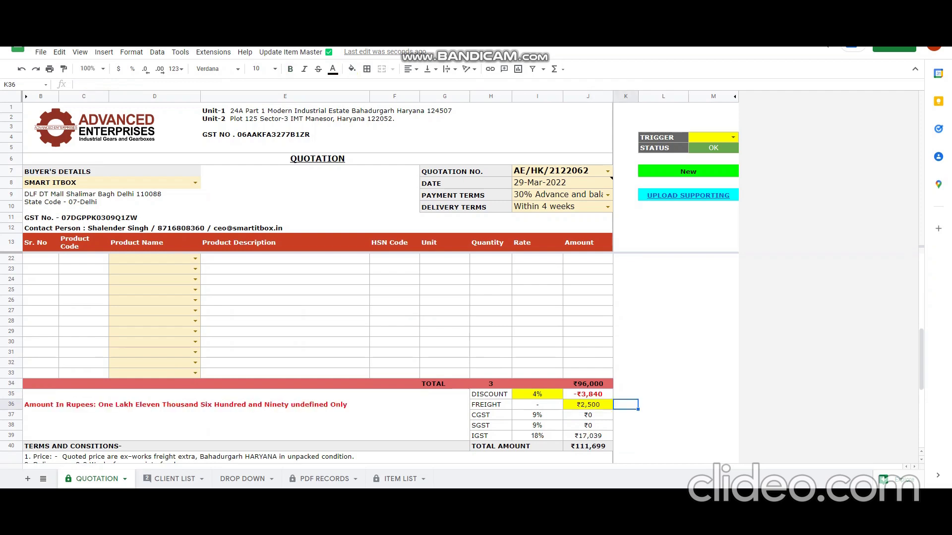
scroll(317, 358, up, 4)
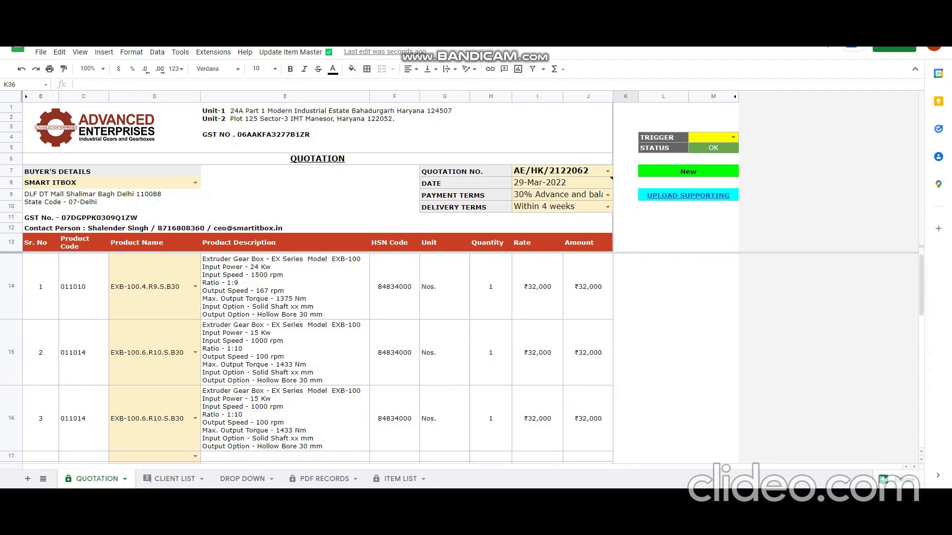
click(733, 138)
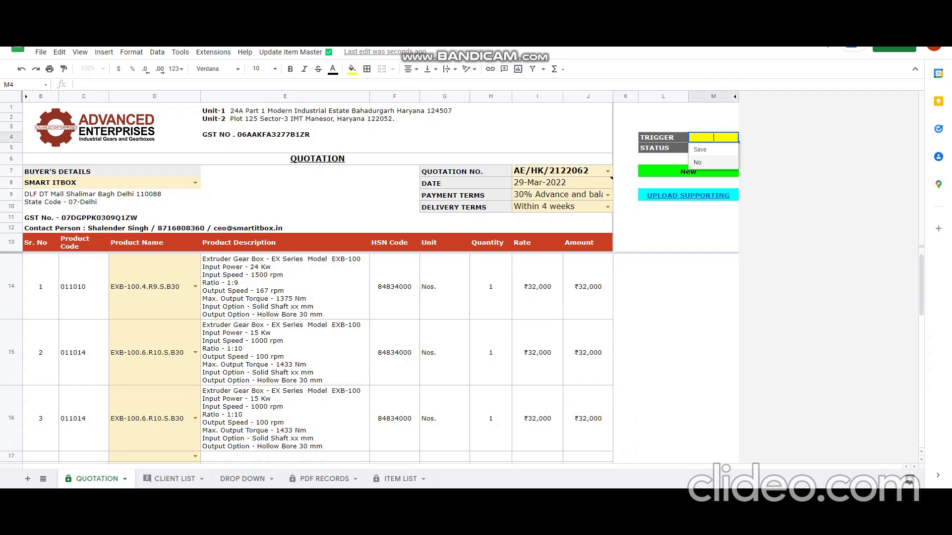
click(663, 286)
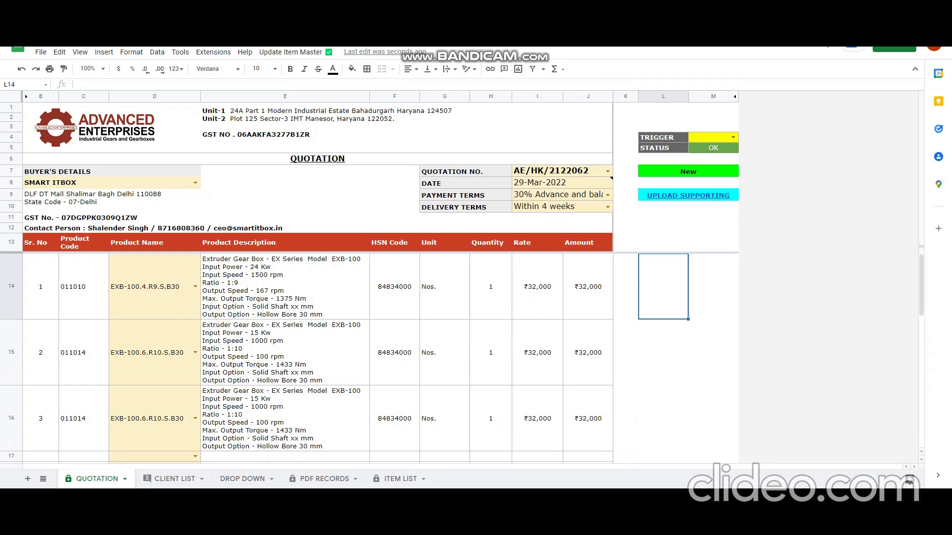
Step: Open the linked form for uploading the quotation's supporting documents
click(687, 195)
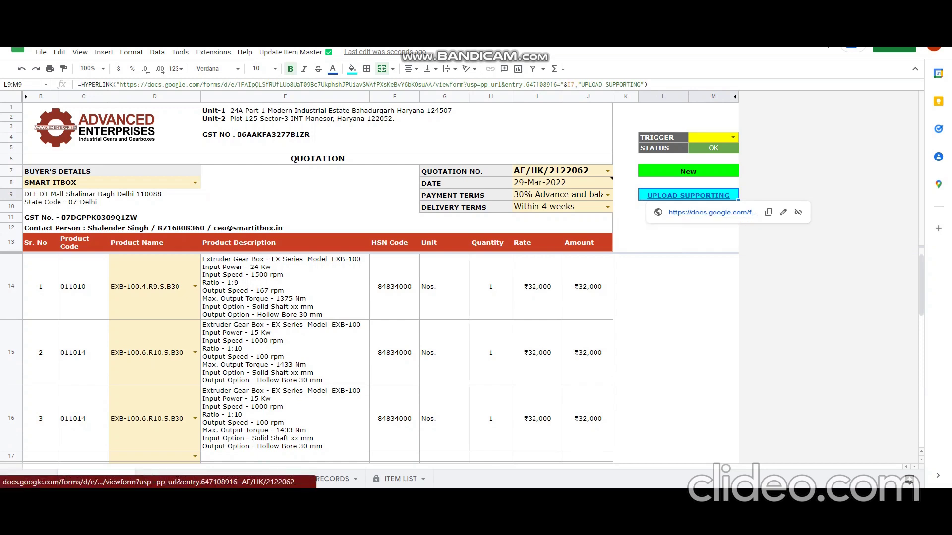
click(712, 212)
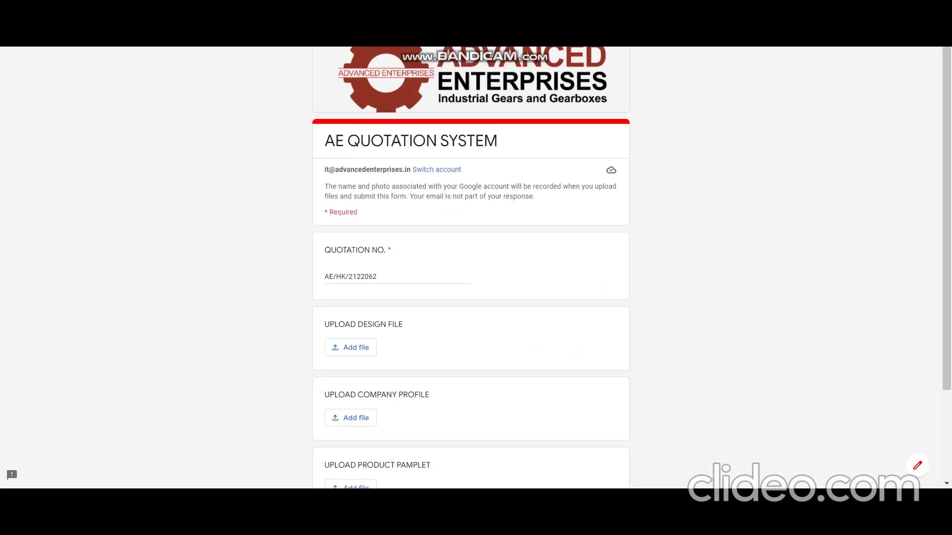
scroll(471, 267, down, 3)
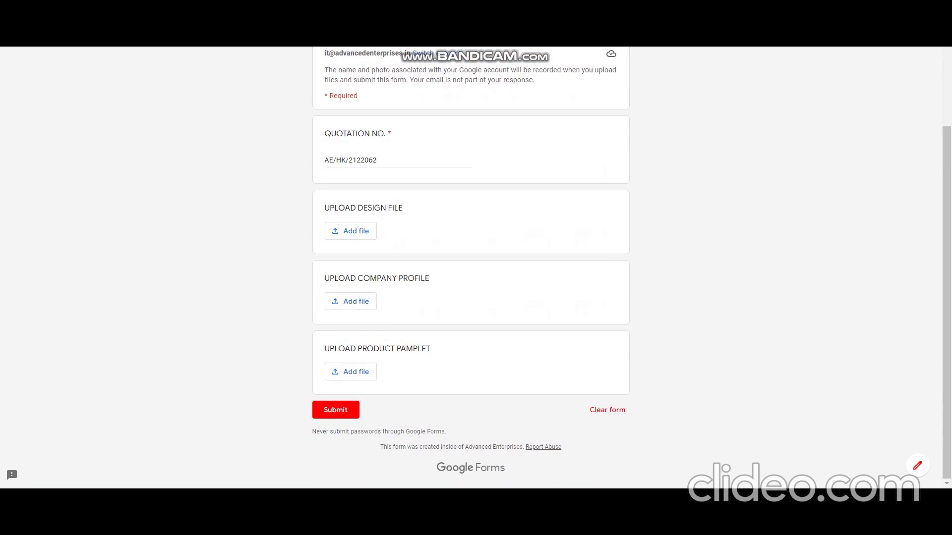
Step: Upload the image thumbnail (1).png from the device as the design file
click(351, 231)
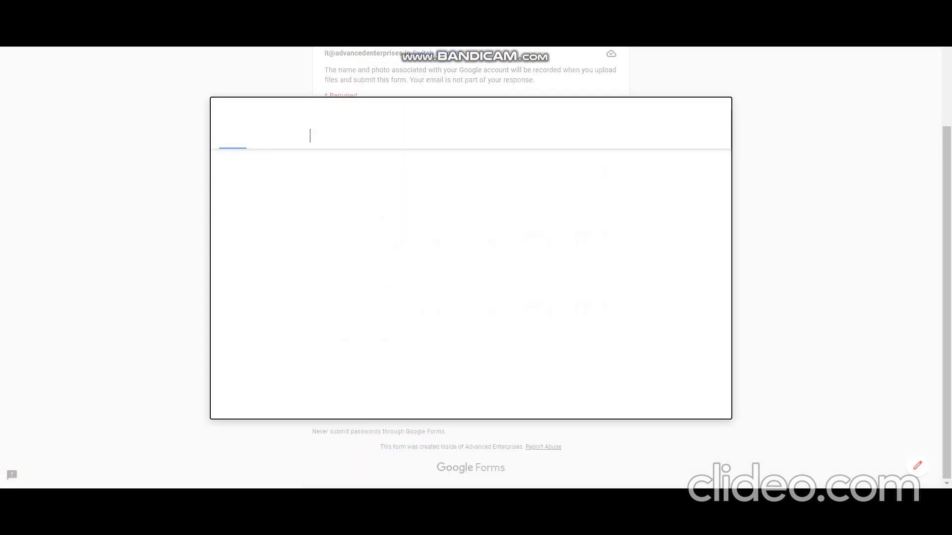
click(470, 267)
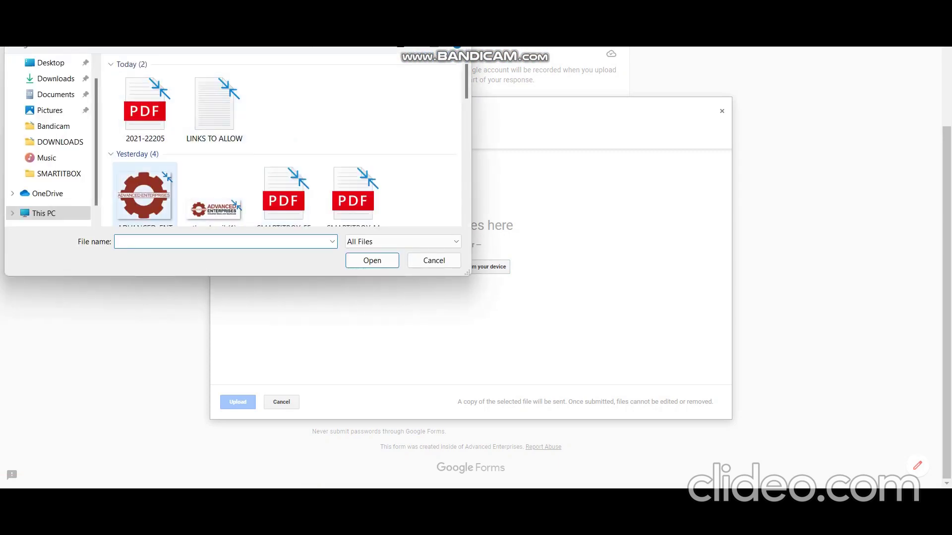
click(214, 203)
key(Return)
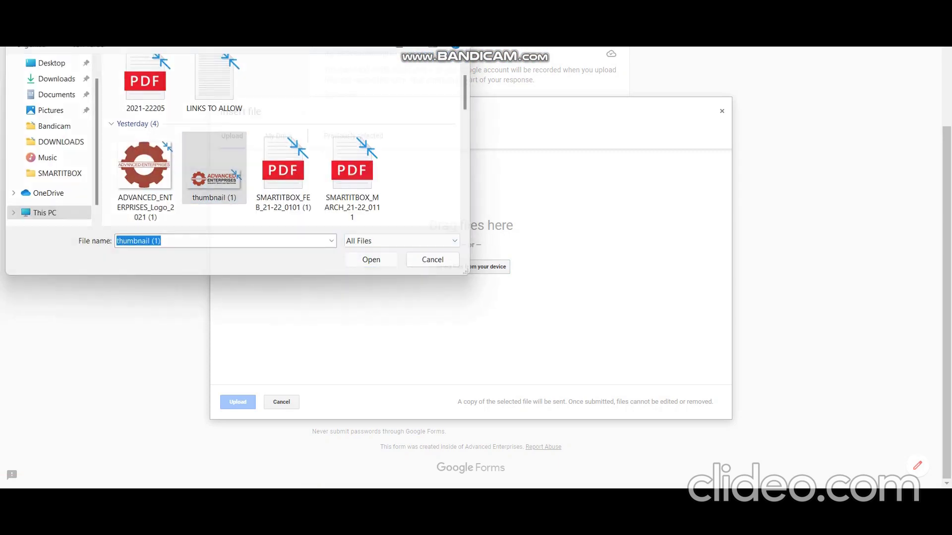
click(237, 402)
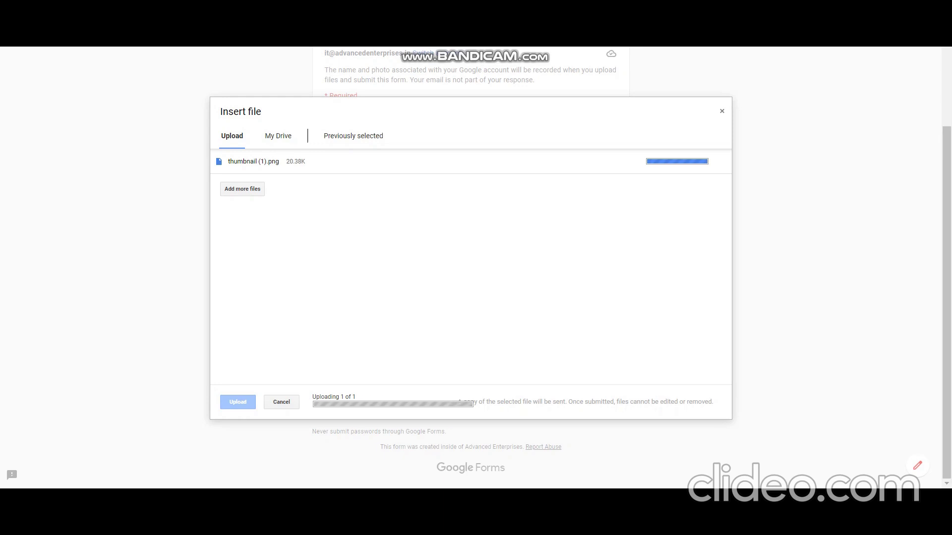
Step: Upload unnamed.jpg as the company profile, then submit the form and return to the quotation sheet
click(350, 306)
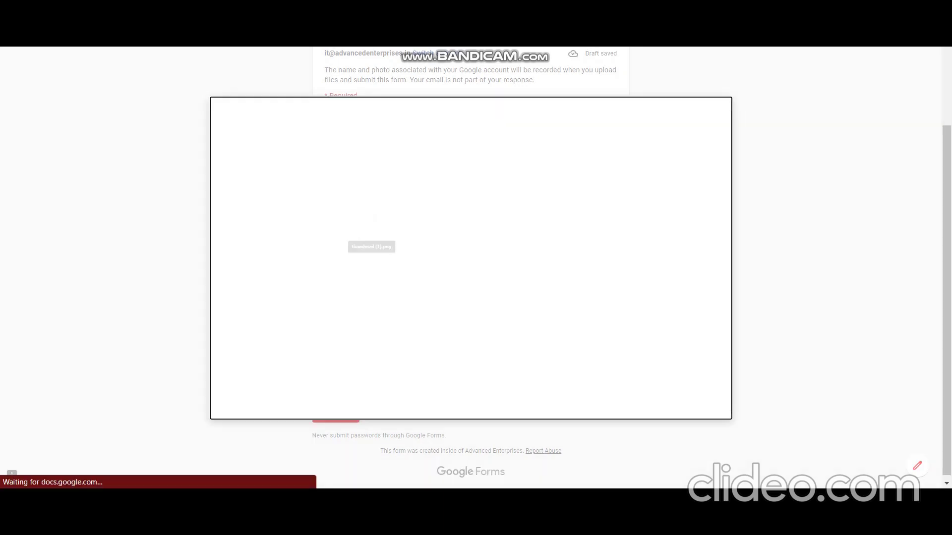
click(471, 266)
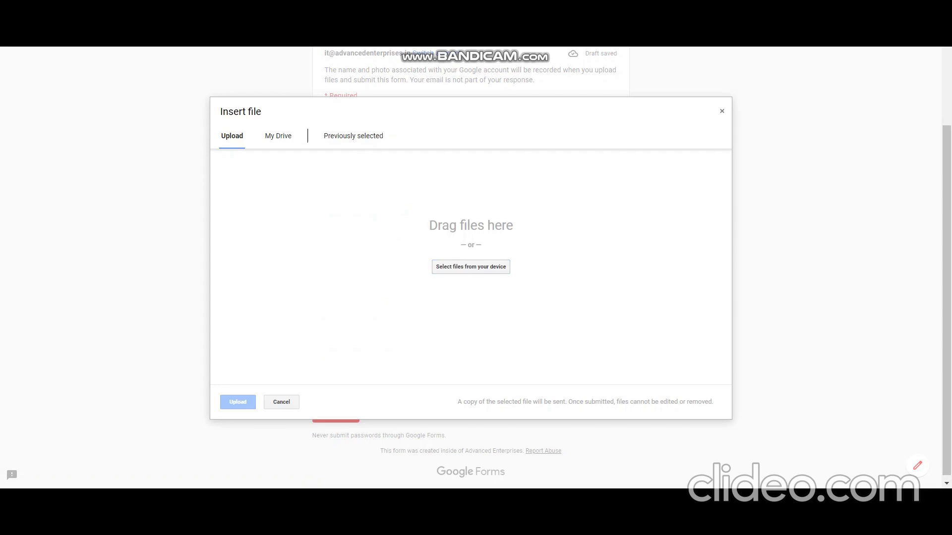
scroll(353, 194, down, 3)
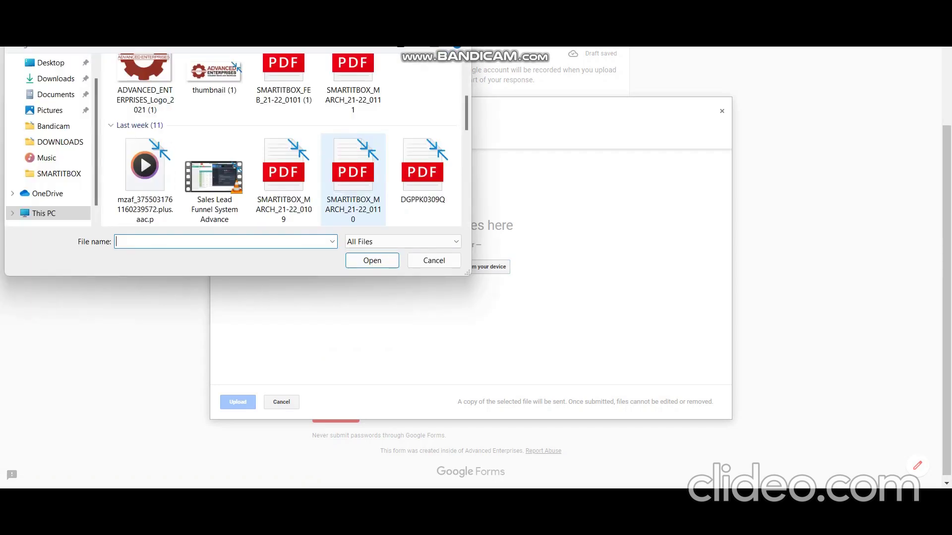
scroll(353, 193, down, 3)
click(353, 84)
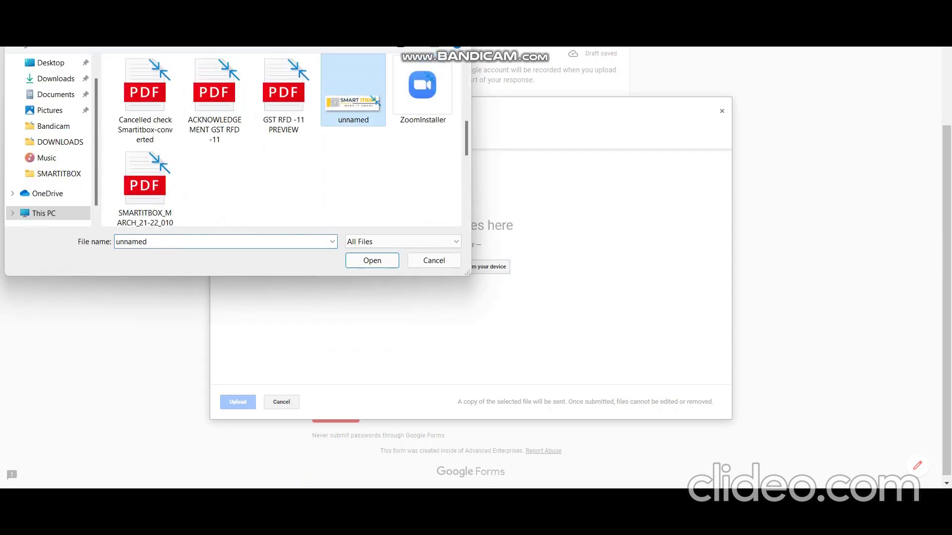
click(371, 261)
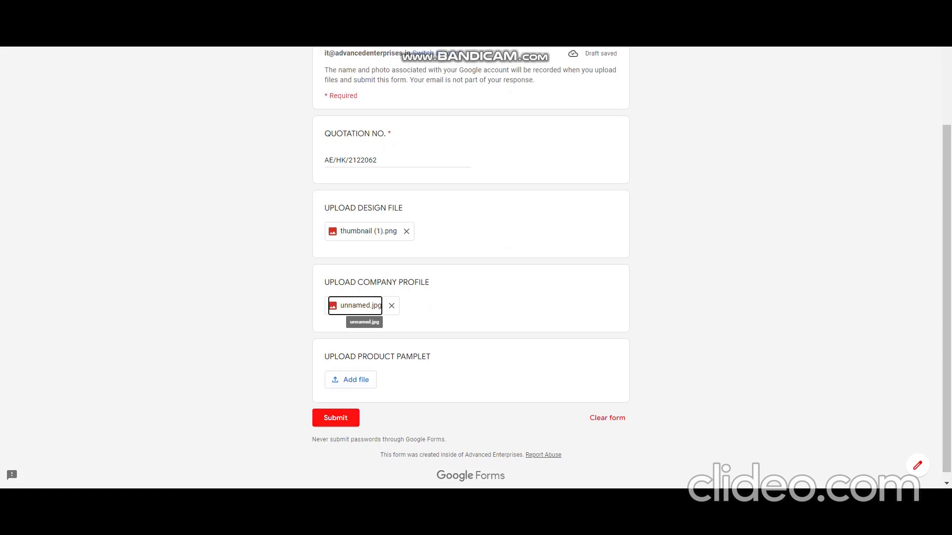
click(335, 417)
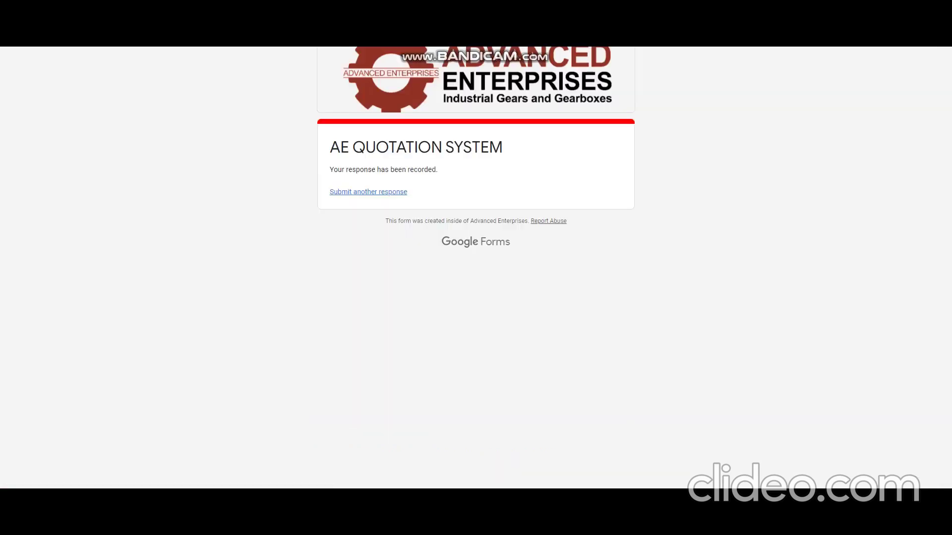
key(ctrl+w)
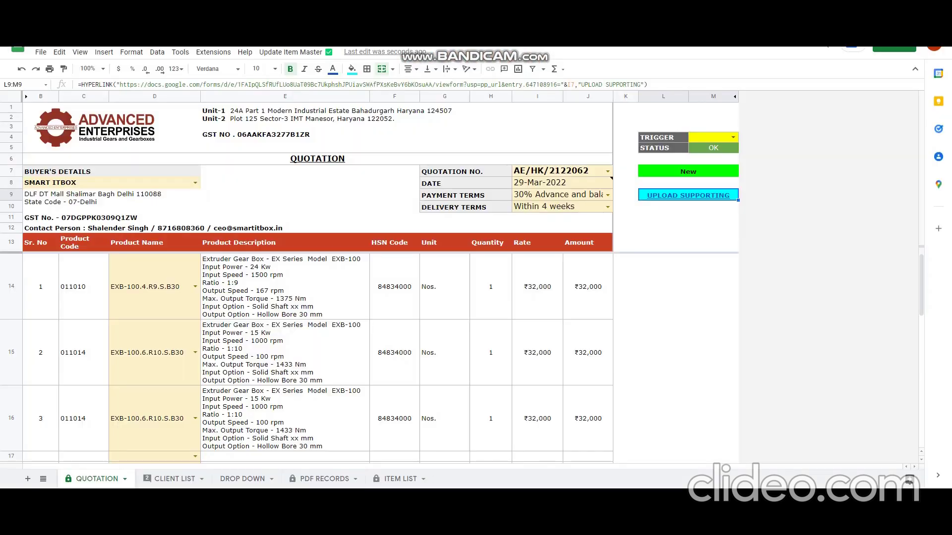
Step: Set the quotation's trigger to Save to generate and e-mail it, and dismiss the confirmation message
click(733, 137)
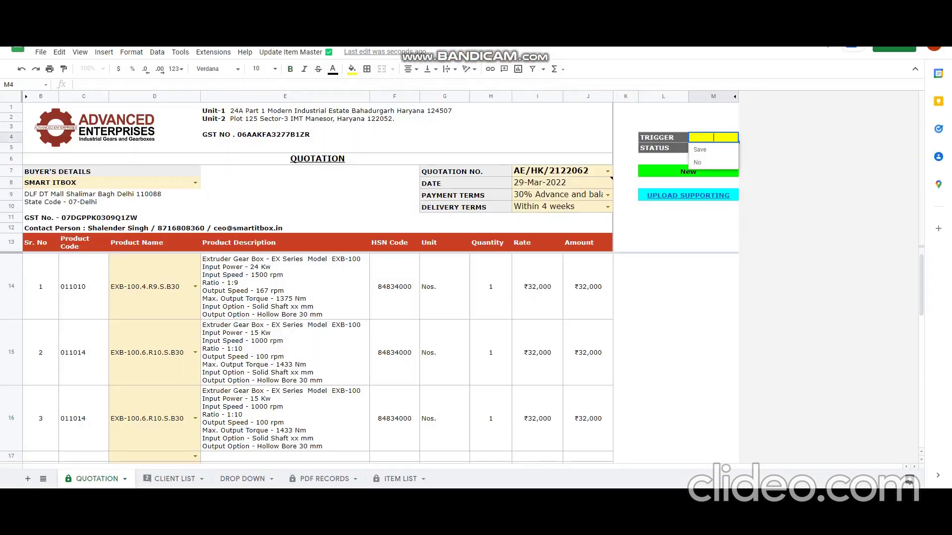
click(713, 150)
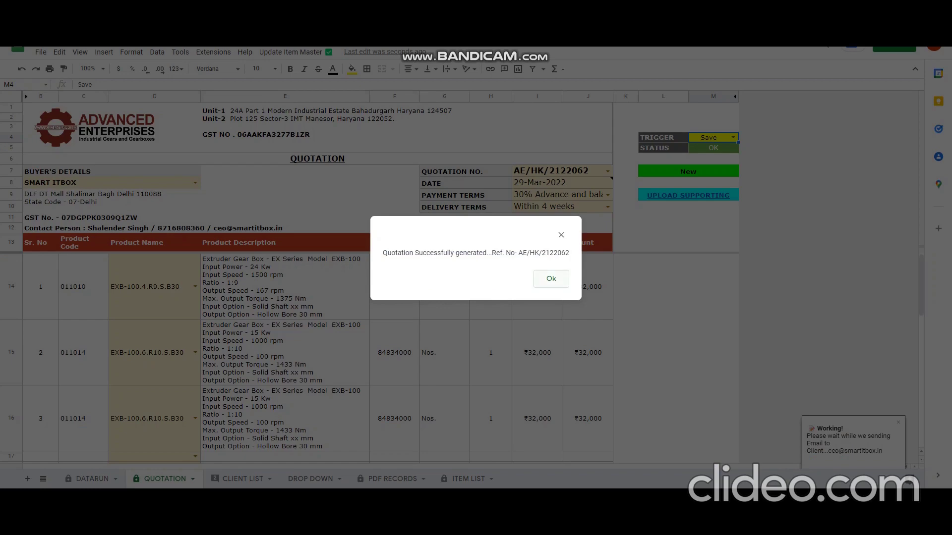
key(Return)
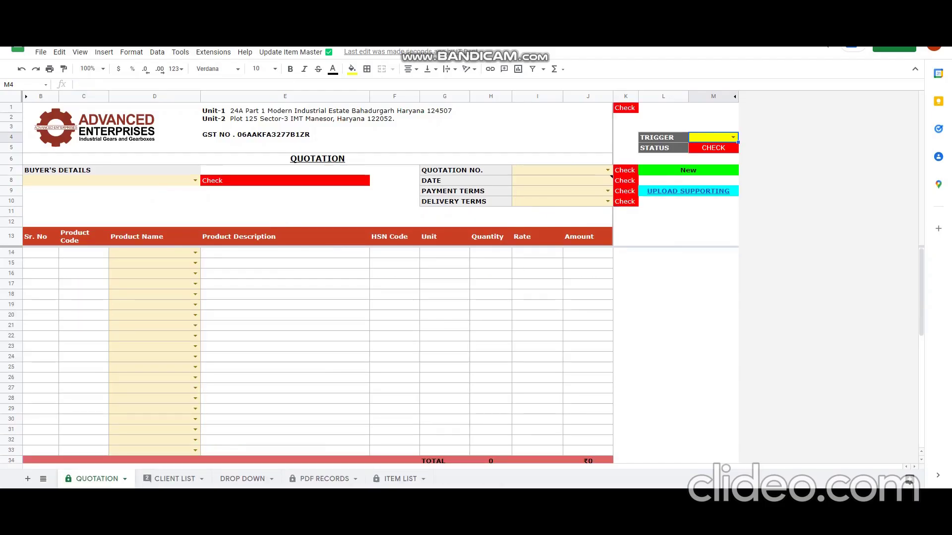
click(712, 315)
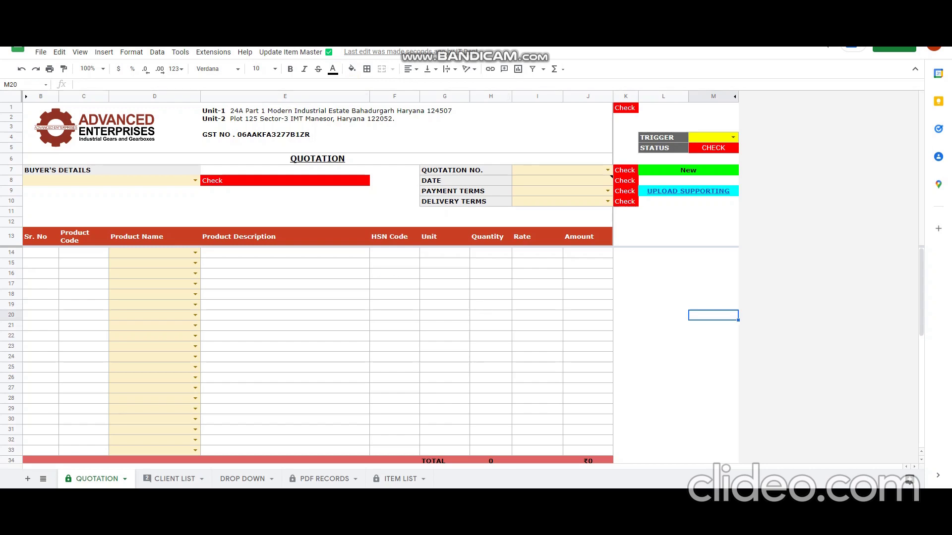
Step: Switch to the Gmail inbox, open the new SMART ITBOX quotation e-mail and review its text, links and attachments
mouse_move(489, 515)
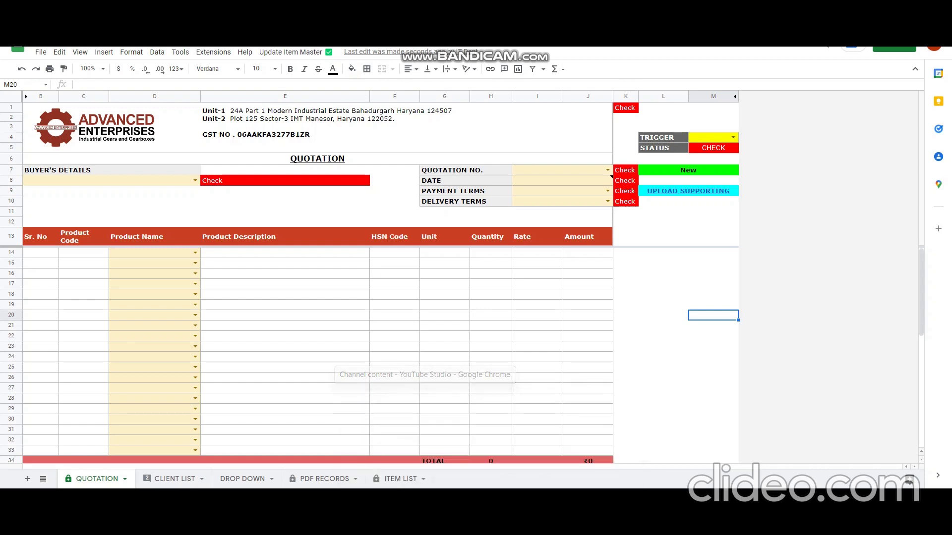
click(422, 444)
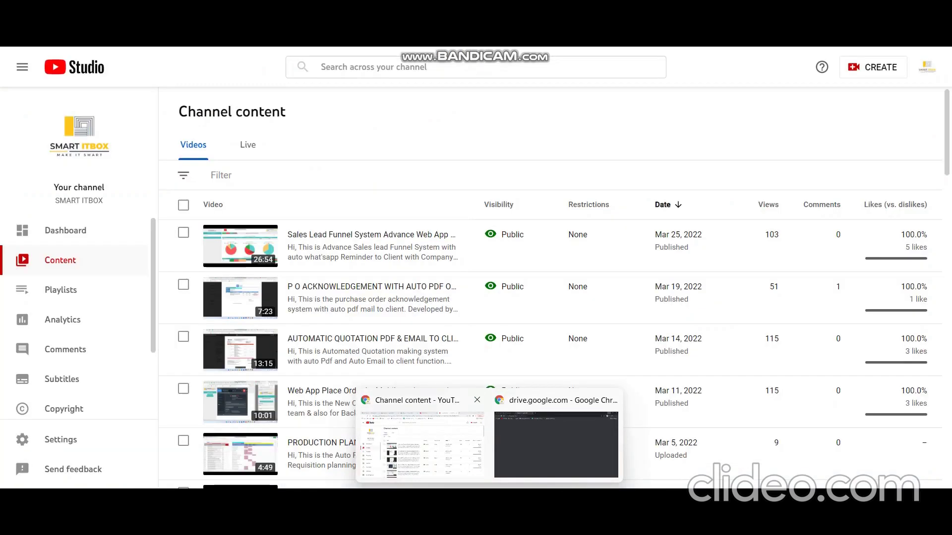
key(ctrl+Tab)
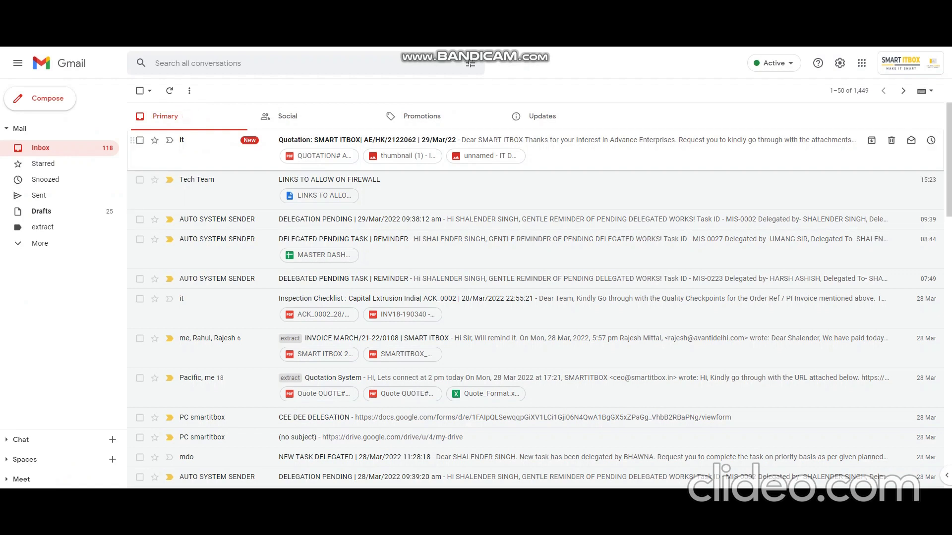
click(366, 140)
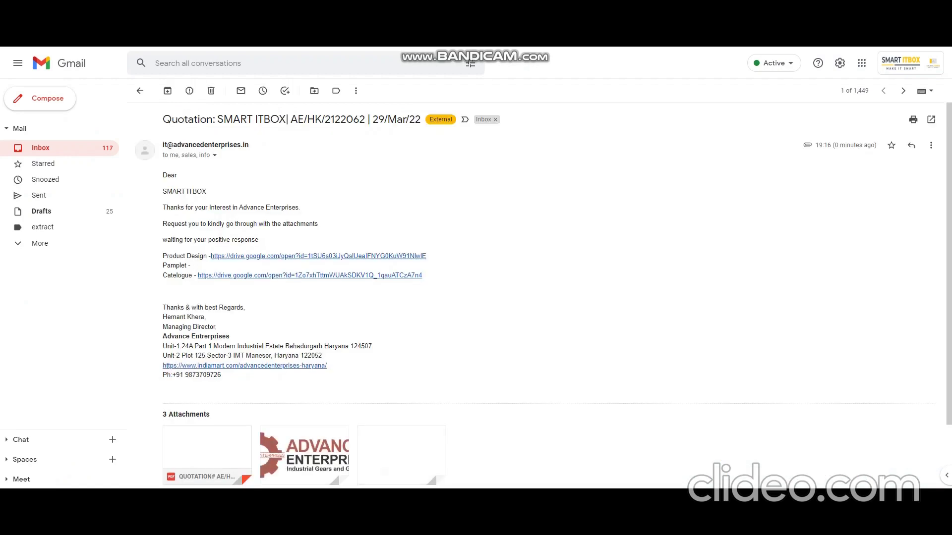
scroll(304, 377, down, 2)
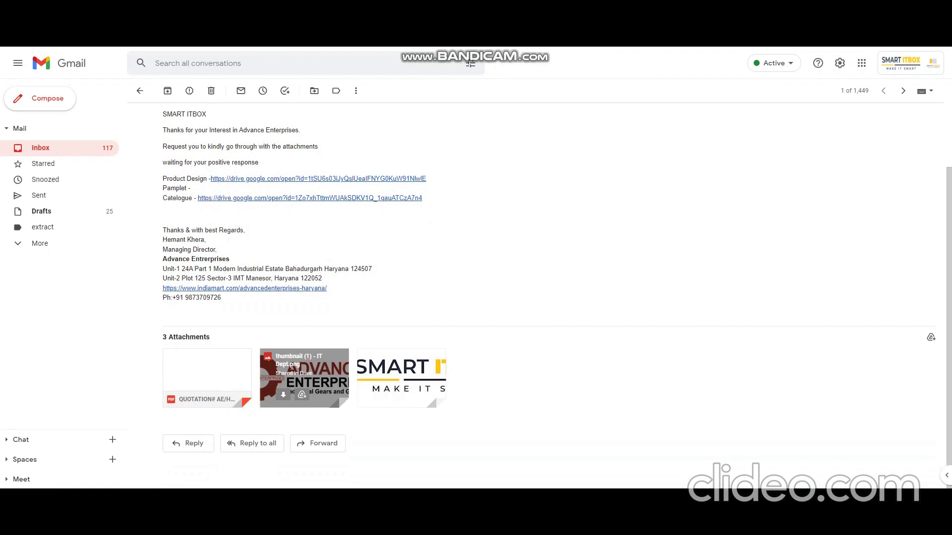
scroll(446, 272, up, 2)
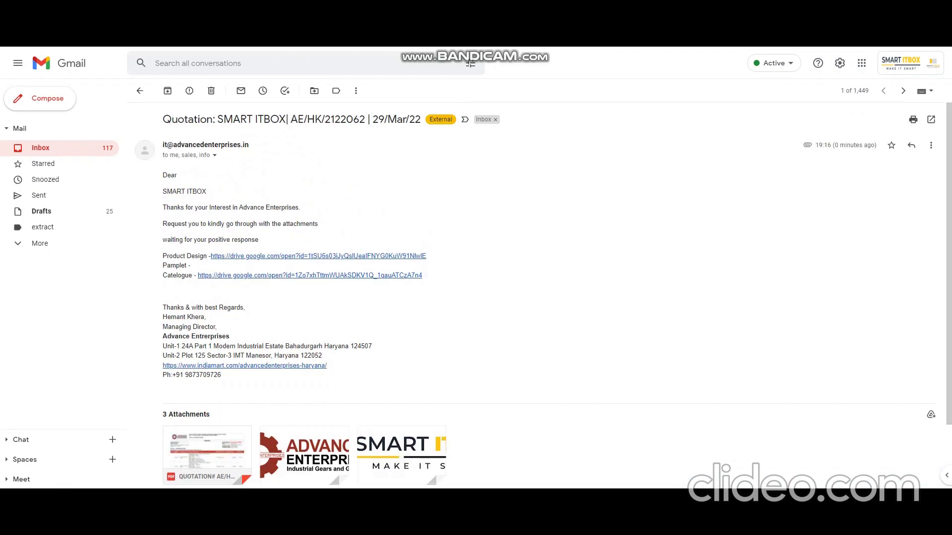
Step: Examine the quotation PDF attached to the e-mail, from buyer details and line items to totals and terms, and close the preview
scroll(208, 387, down, 2)
scroll(208, 387, up, 2)
scroll(208, 387, down, 2)
click(211, 369)
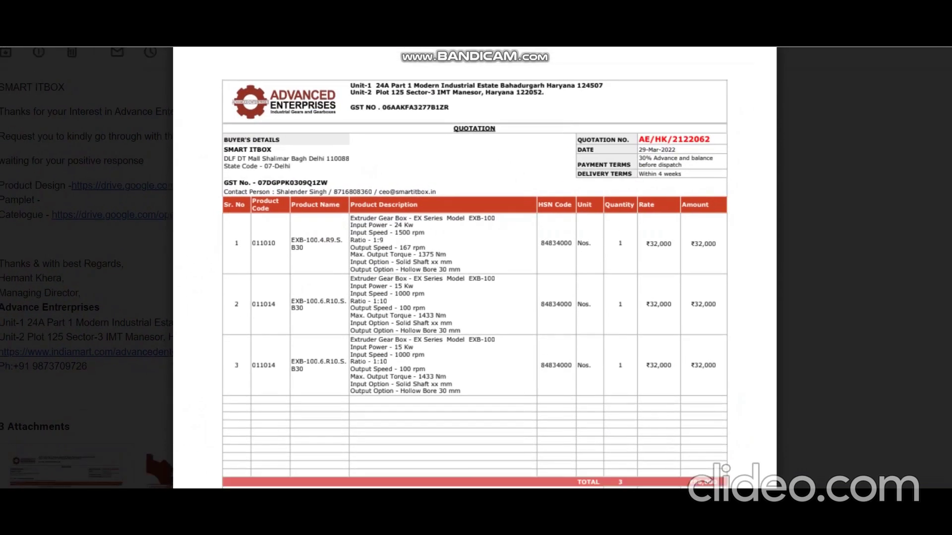
scroll(474, 268, down, 5)
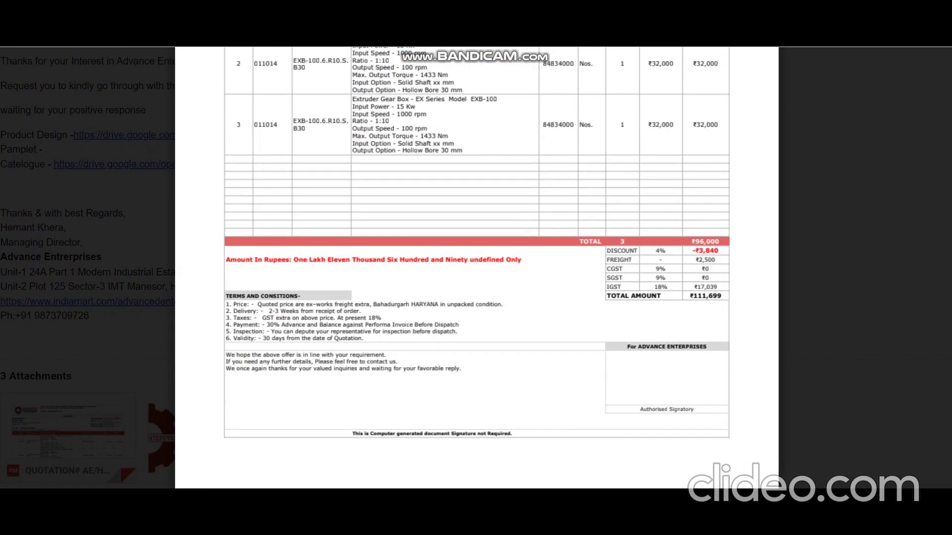
scroll(476, 268, up, 5)
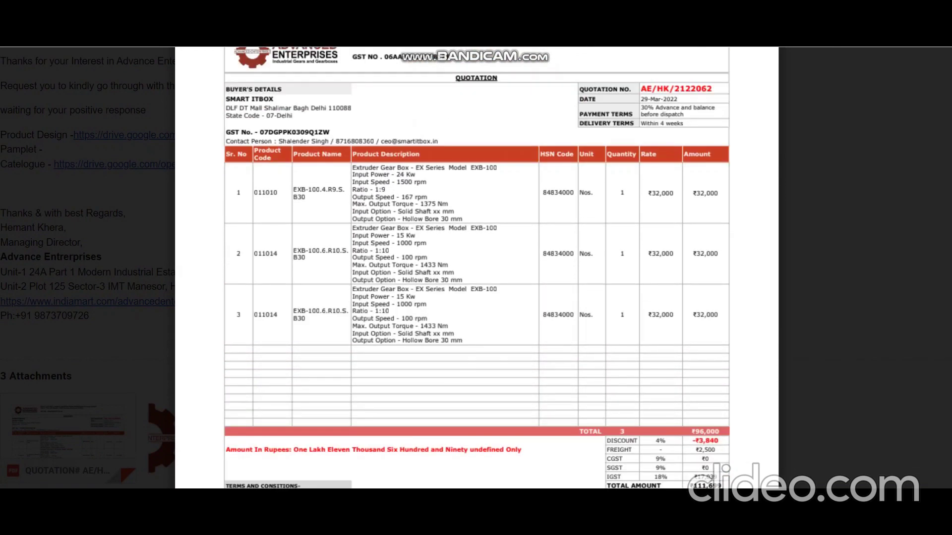
scroll(475, 267, down, 5)
scroll(475, 268, down, 1)
scroll(476, 267, up, 5)
key(Escape)
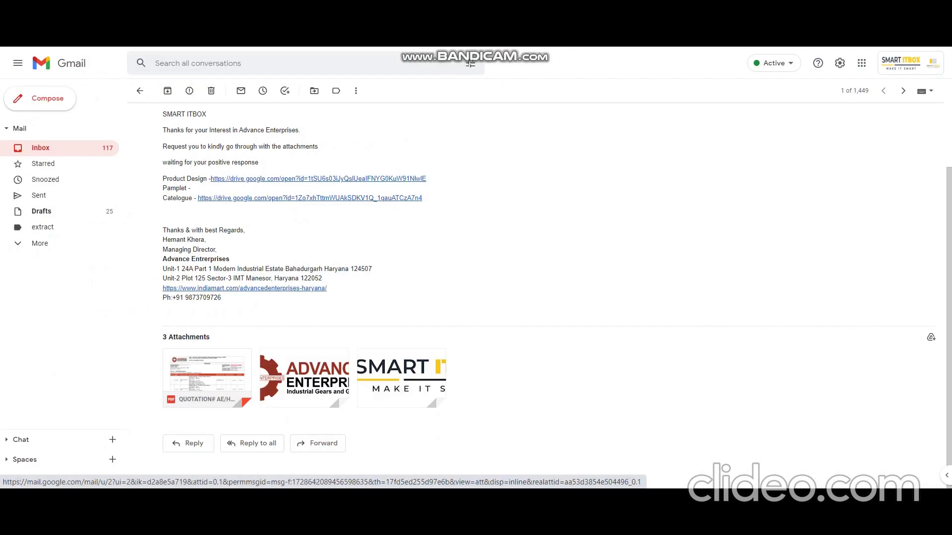
scroll(539, 289, up, 2)
scroll(539, 289, down, 2)
Step: Switch back to the quotation spreadsheet in the browser and open the PI sheet of the proforma invoice file
mouse_move(626, 488)
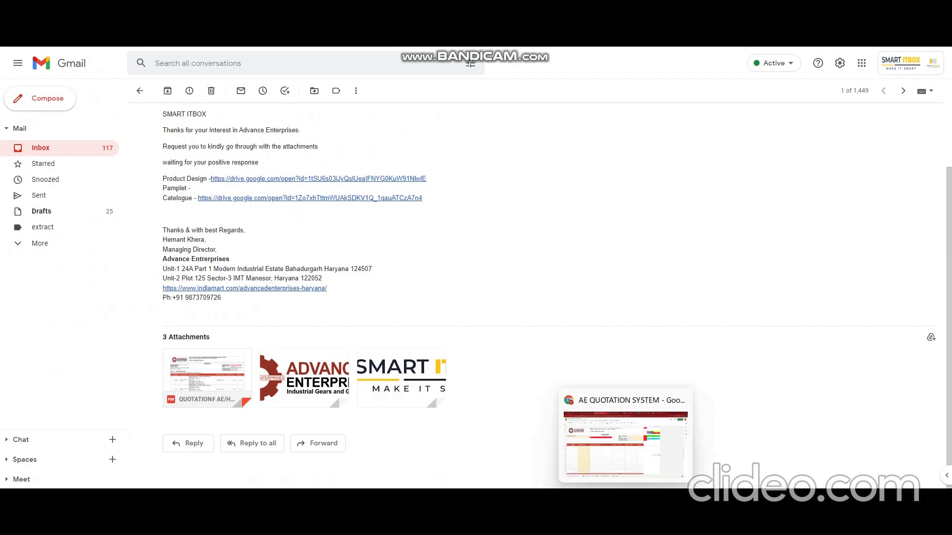
click(626, 443)
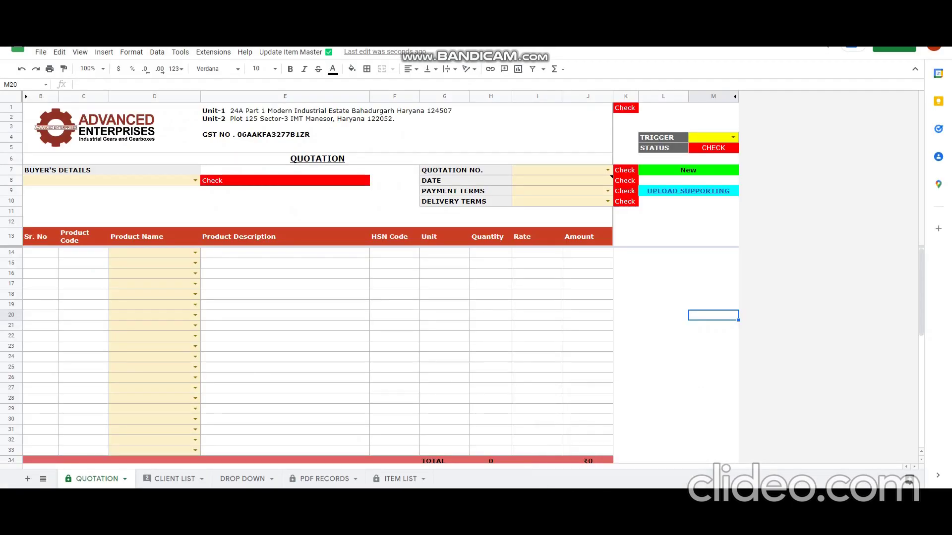
click(712, 377)
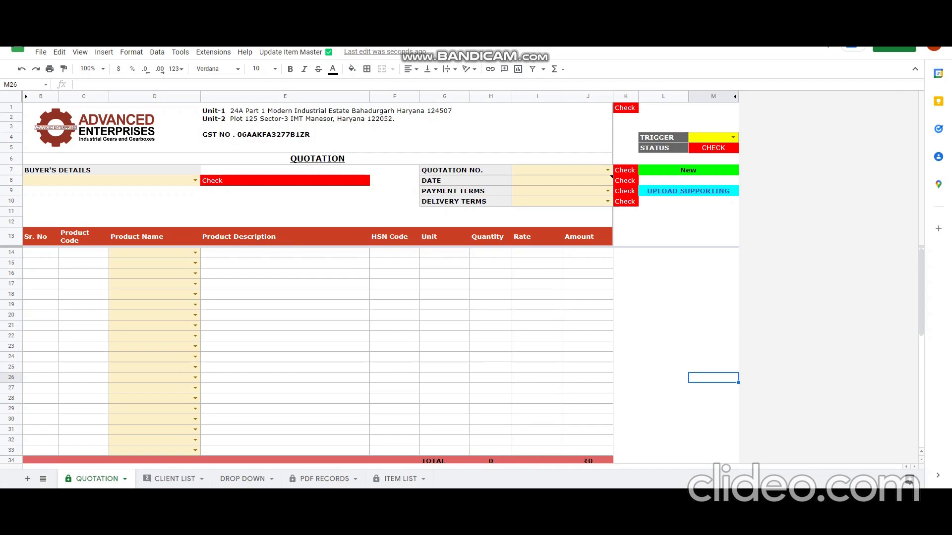
key(ctrl+Tab)
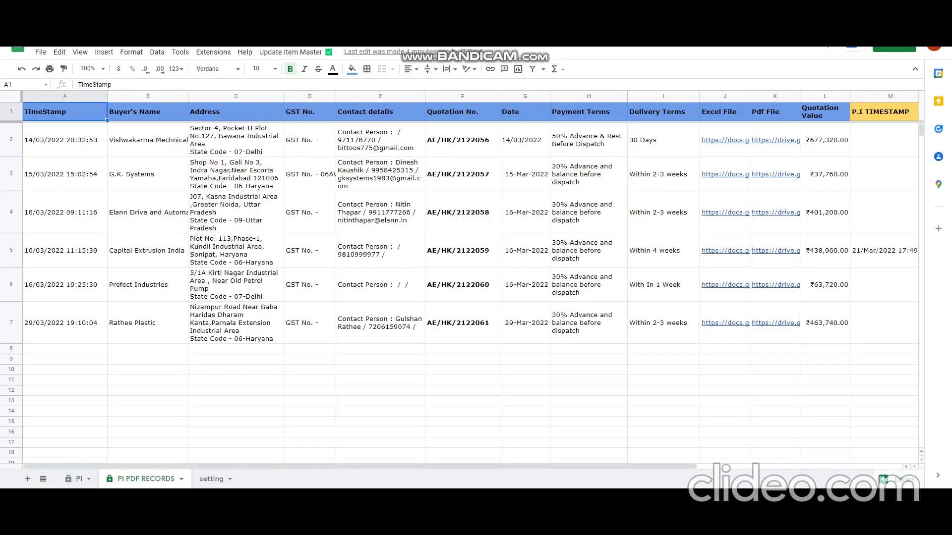
click(79, 478)
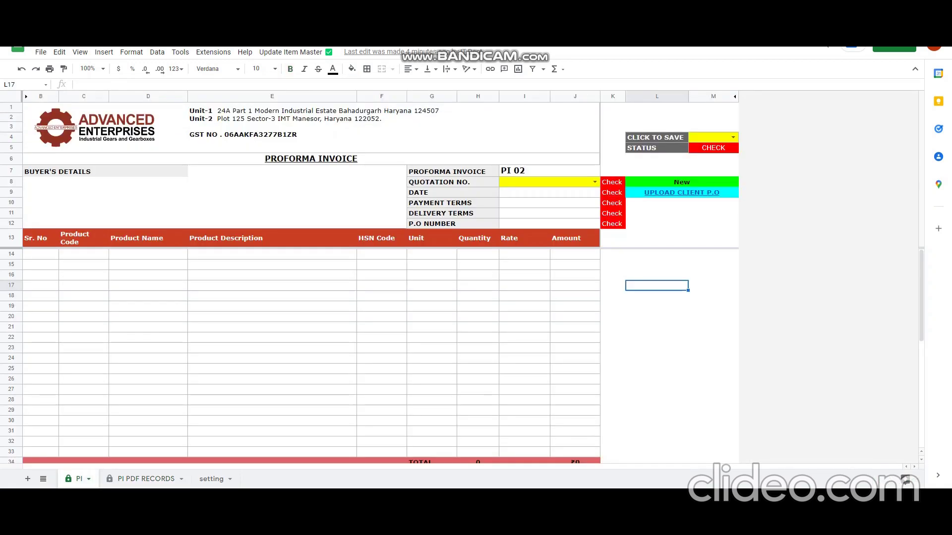
click(656, 327)
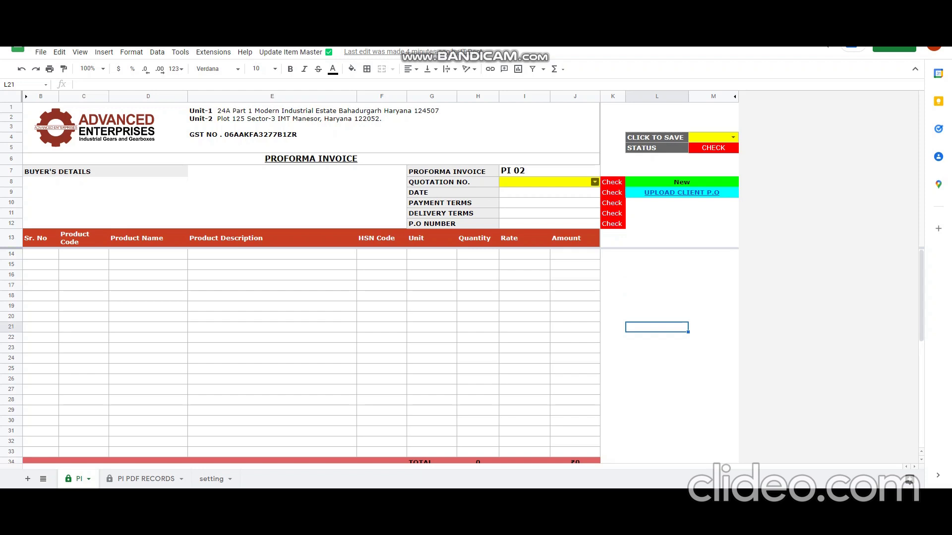
Step: Check the pending quotation numbers on the proforma invoice and run Update Quotation Data to refresh them
click(594, 182)
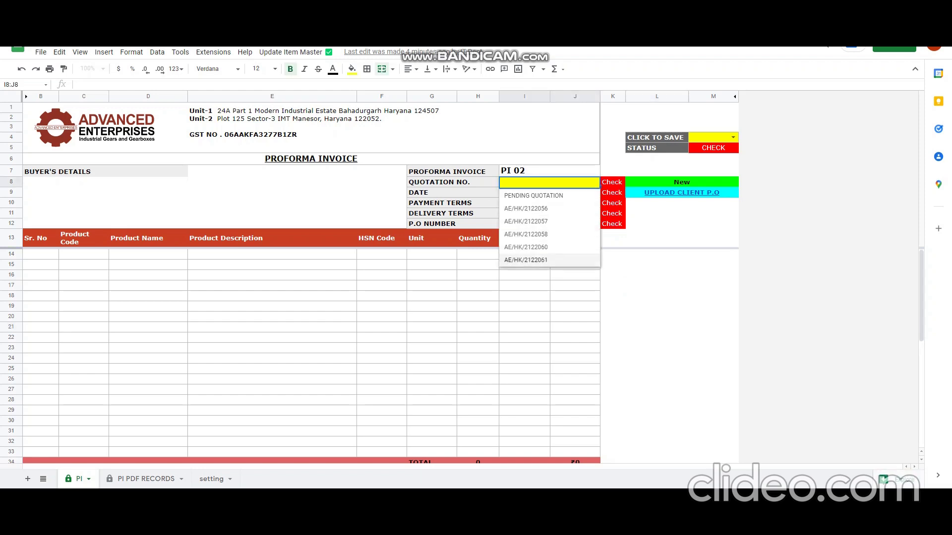
click(656, 295)
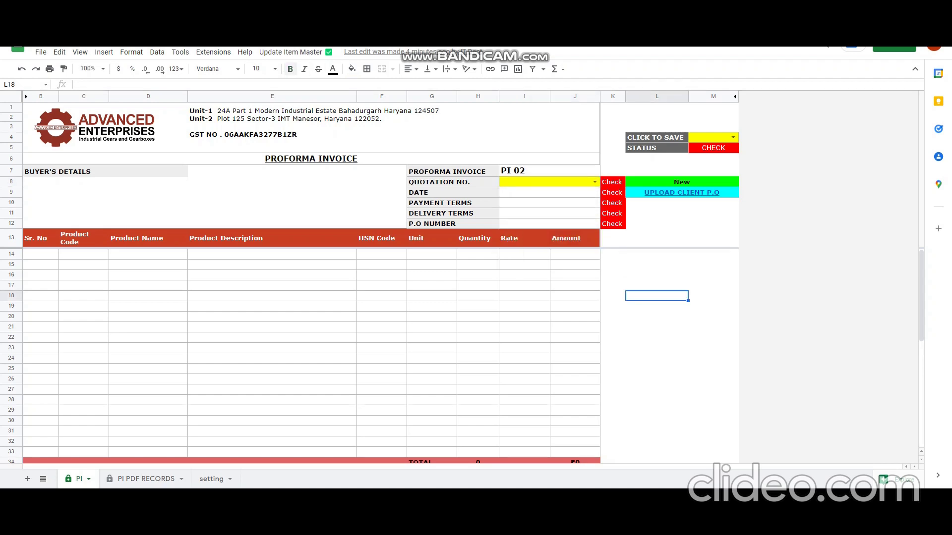
click(295, 52)
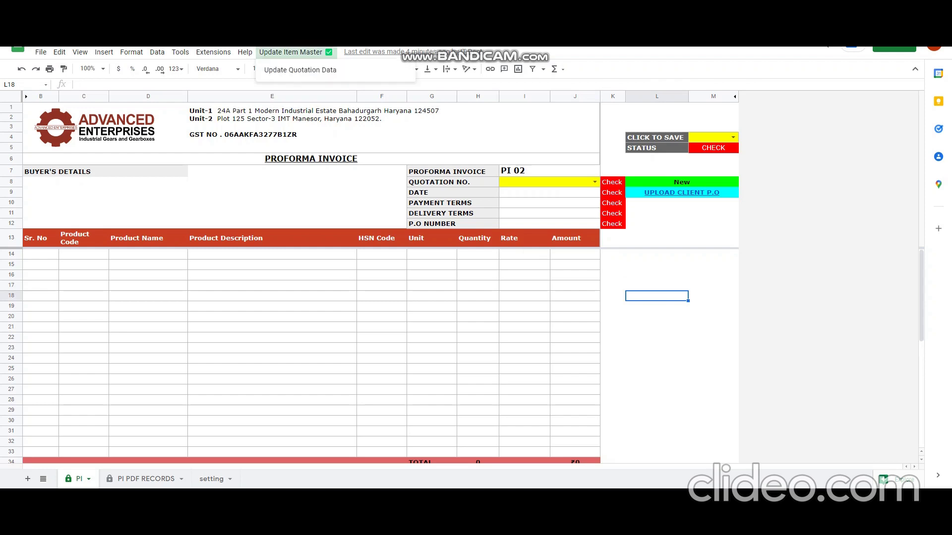
click(303, 70)
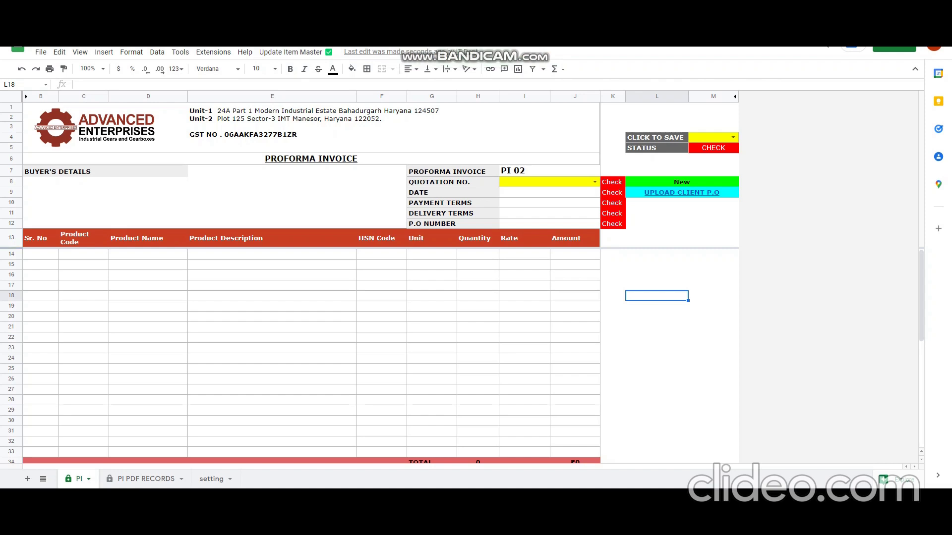
Step: Choose AE/HK/2122062 as the proforma invoice's quotation number to retrieve its data, and dismiss the confirmation message
click(594, 181)
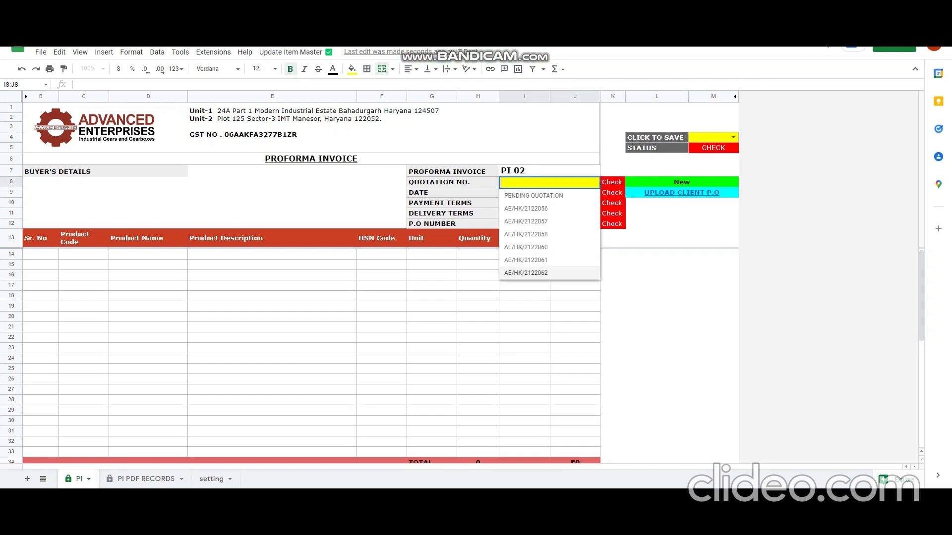
key(Up)
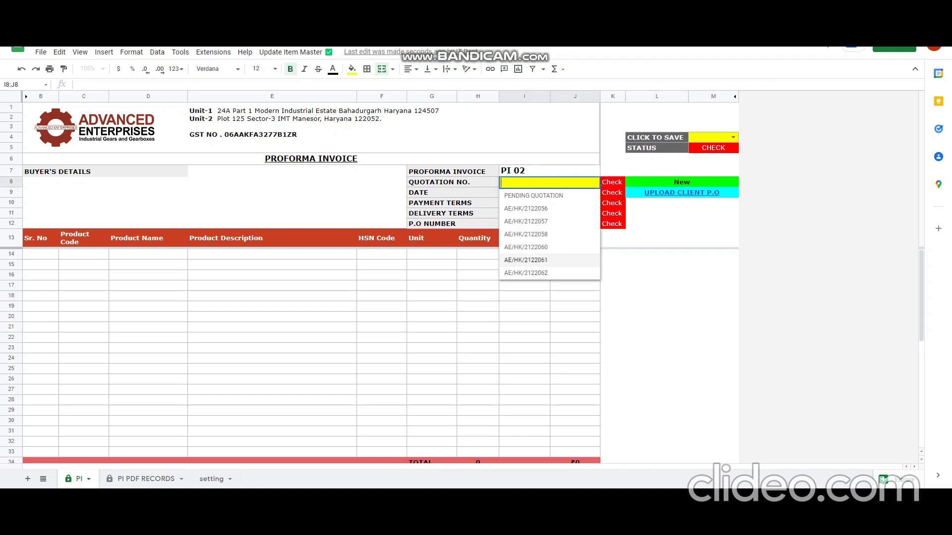
key(Down)
key(Return)
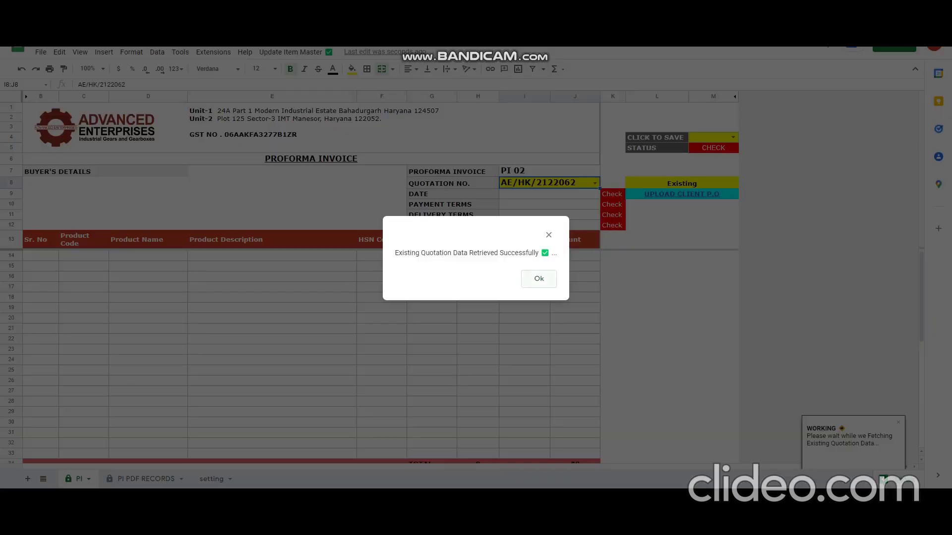
click(539, 279)
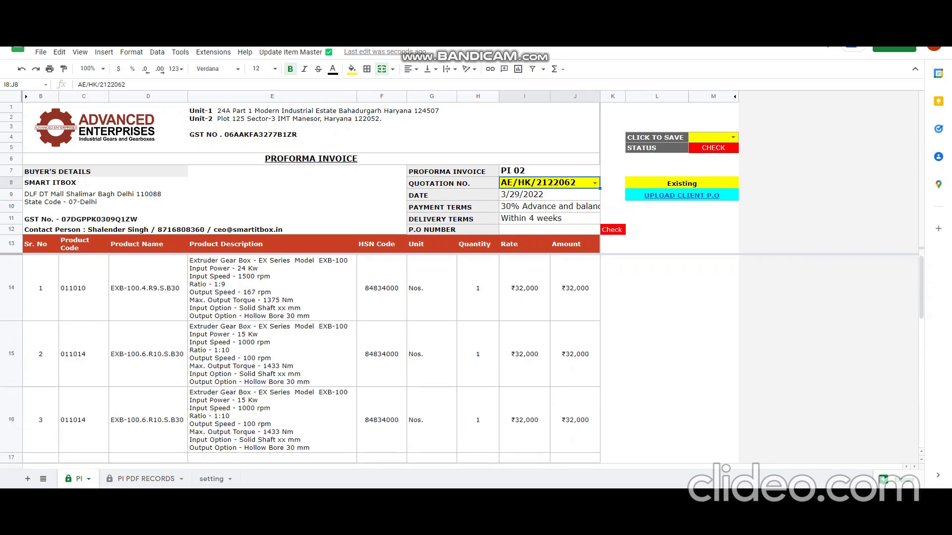
Step: Open the Upload Client P.O form for this quotation and upload the LINKS TO ALLOW file as the P.O copy
click(548, 230)
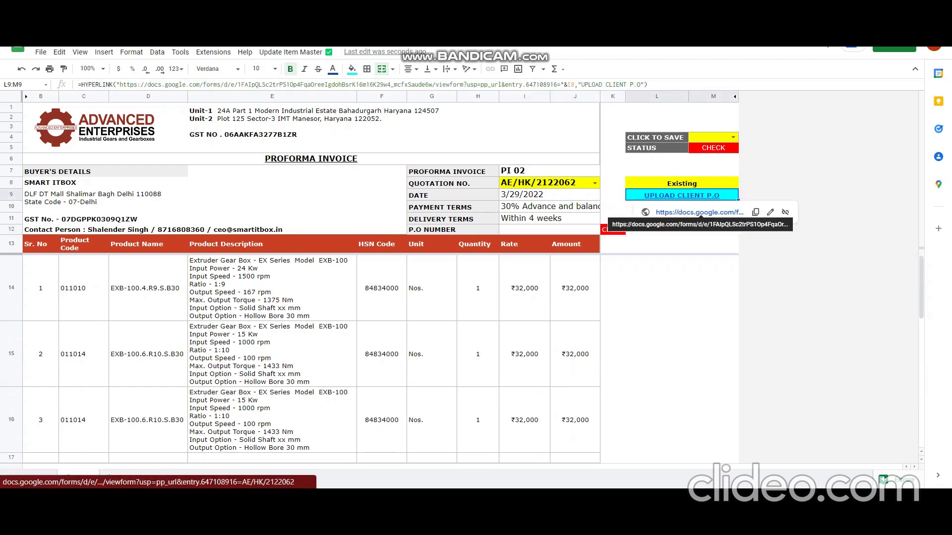
click(659, 221)
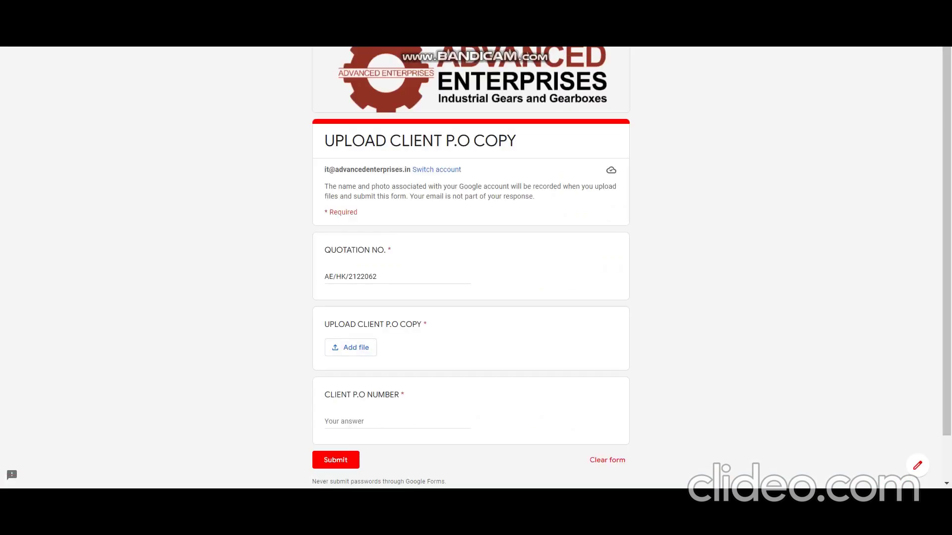
click(351, 347)
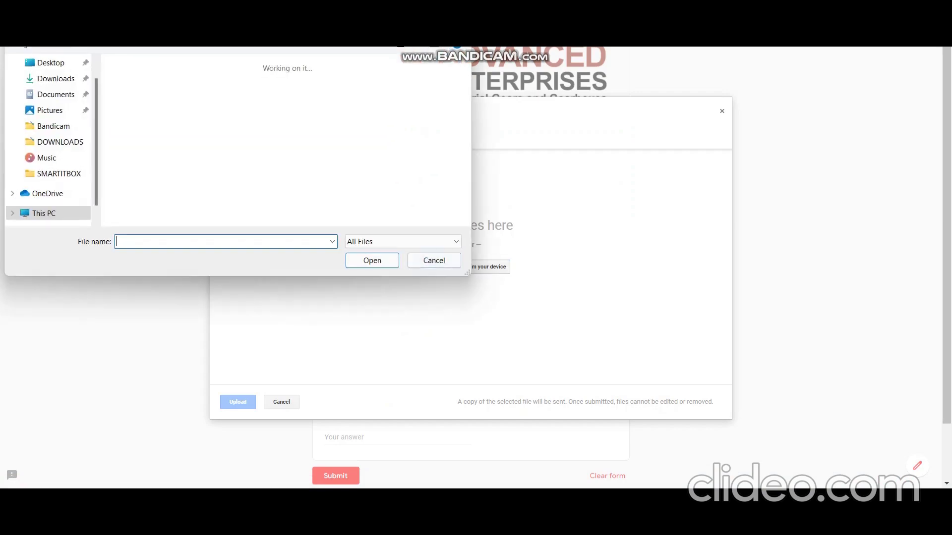
click(214, 109)
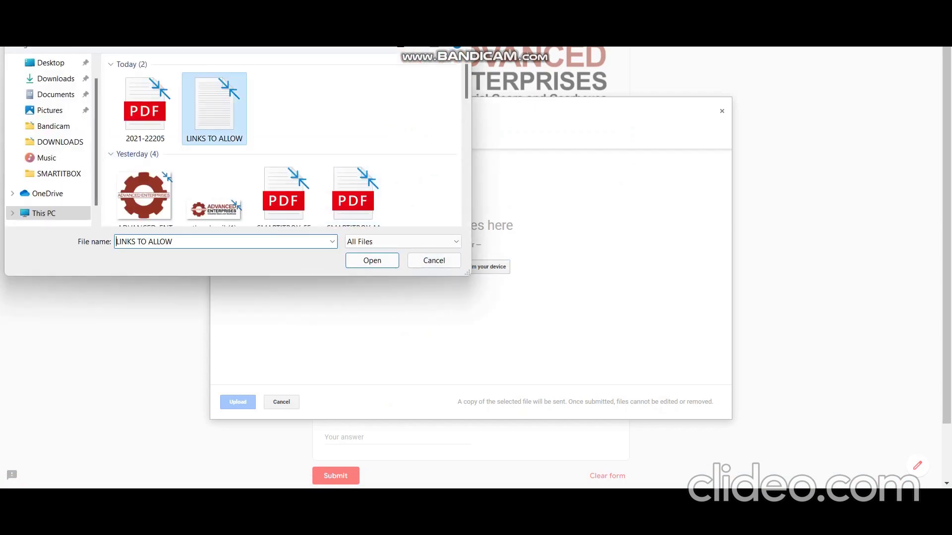
click(371, 260)
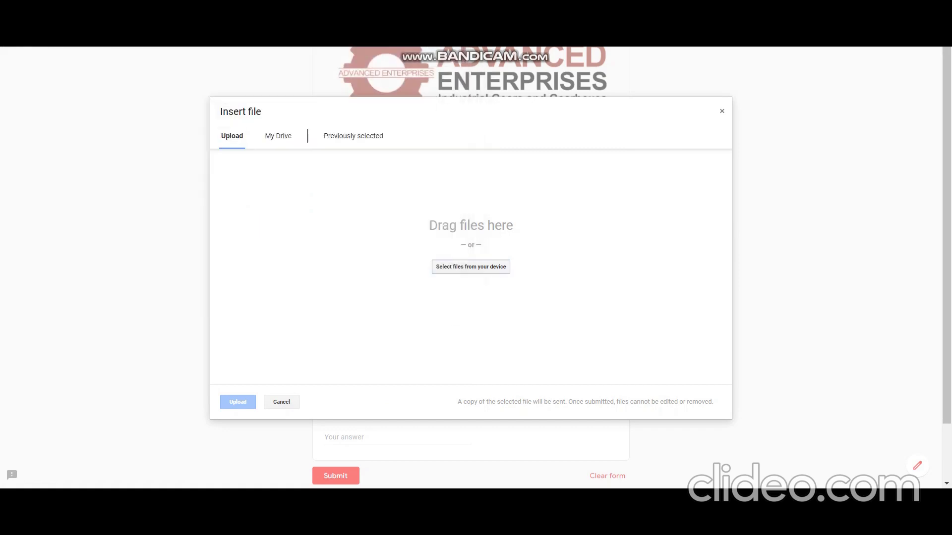
click(238, 402)
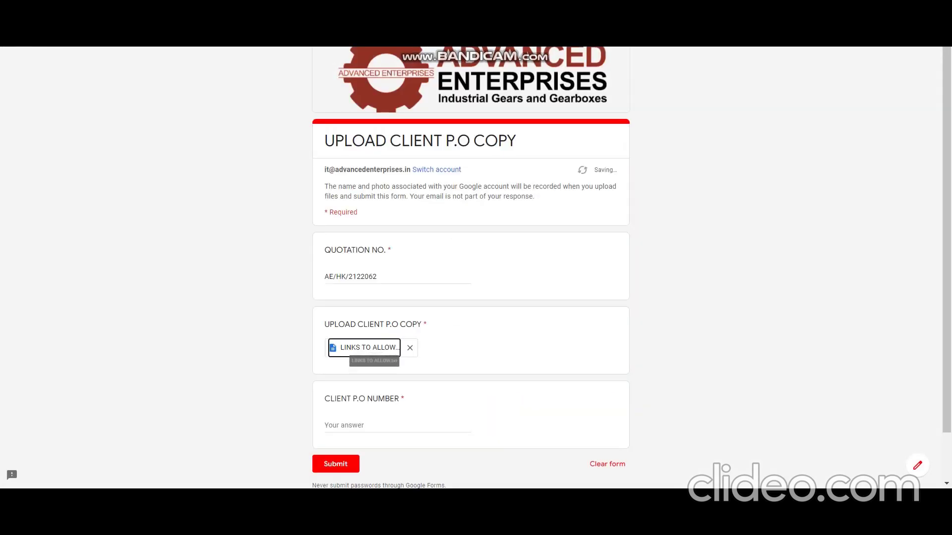
Step: Enter the client's P.O number, submit the form and close it to return to the proforma invoice
scroll(369, 350, down, 1)
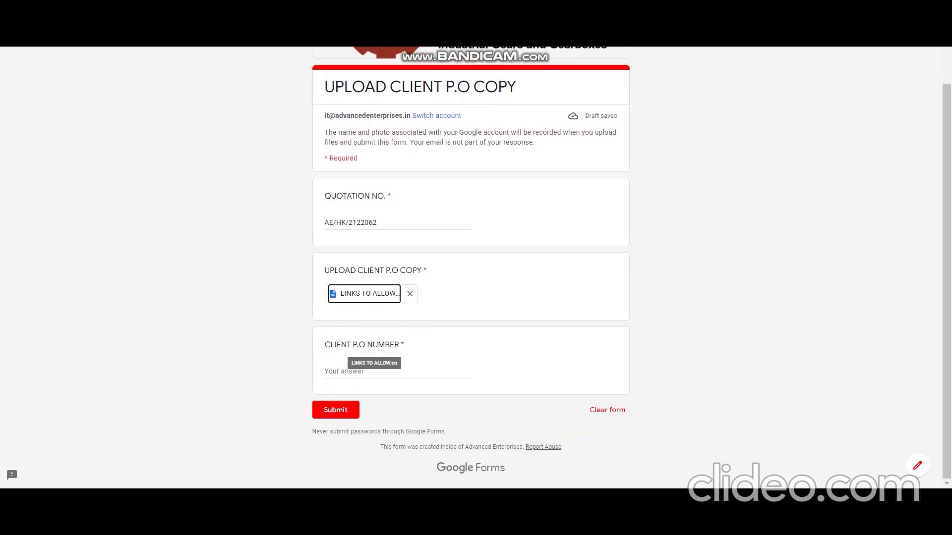
click(369, 372)
text(smart)
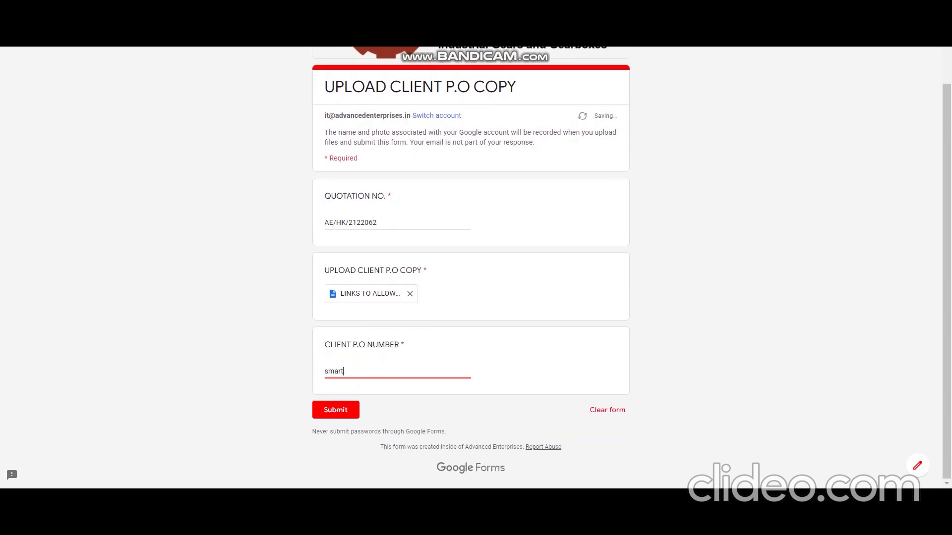
text(itbox/-001)
key(Return)
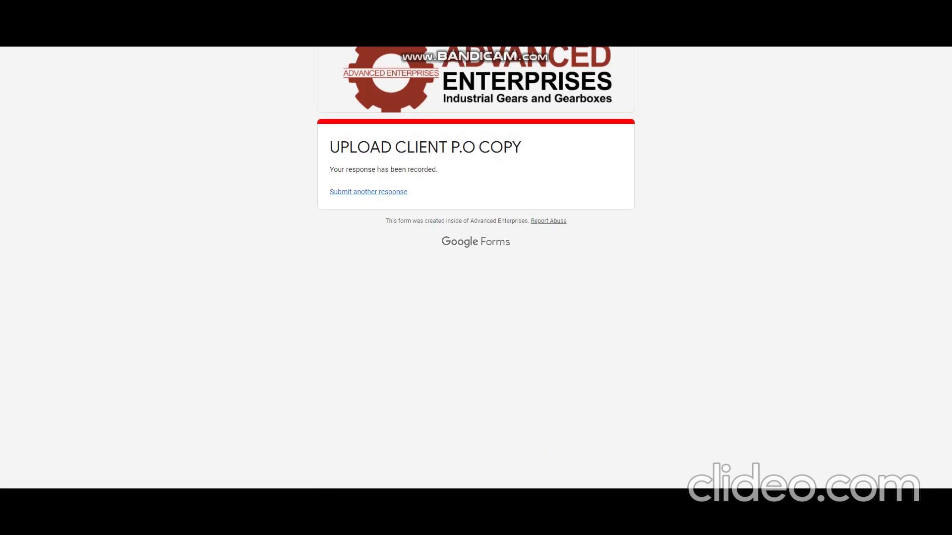
key(ctrl+w)
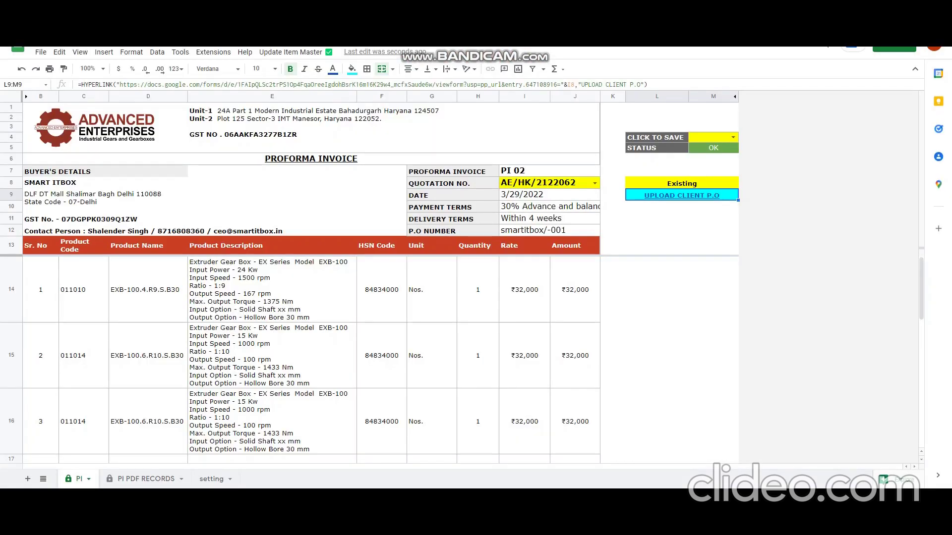
Step: Review the filled proforma invoice, set Click to Save to Save to generate it, and dismiss the confirmation message
click(656, 354)
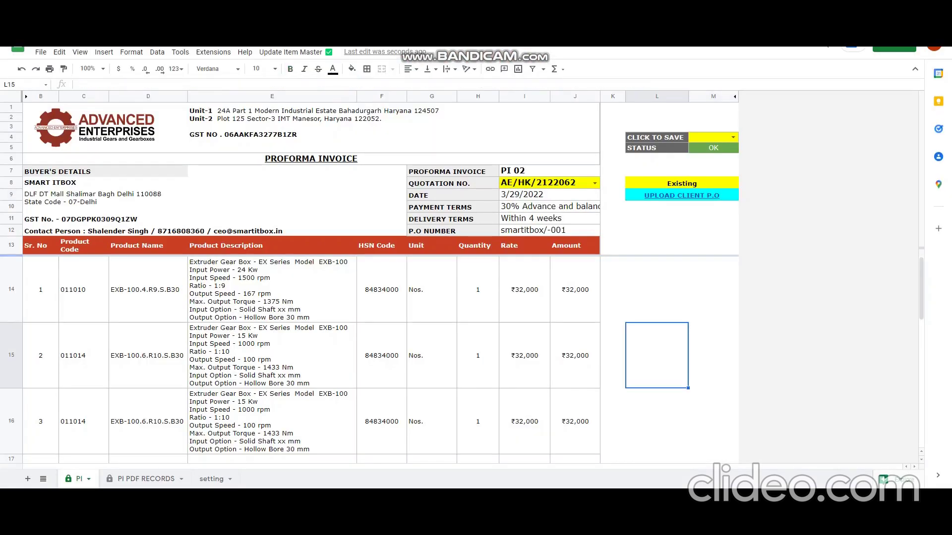
scroll(311, 357, down, 6)
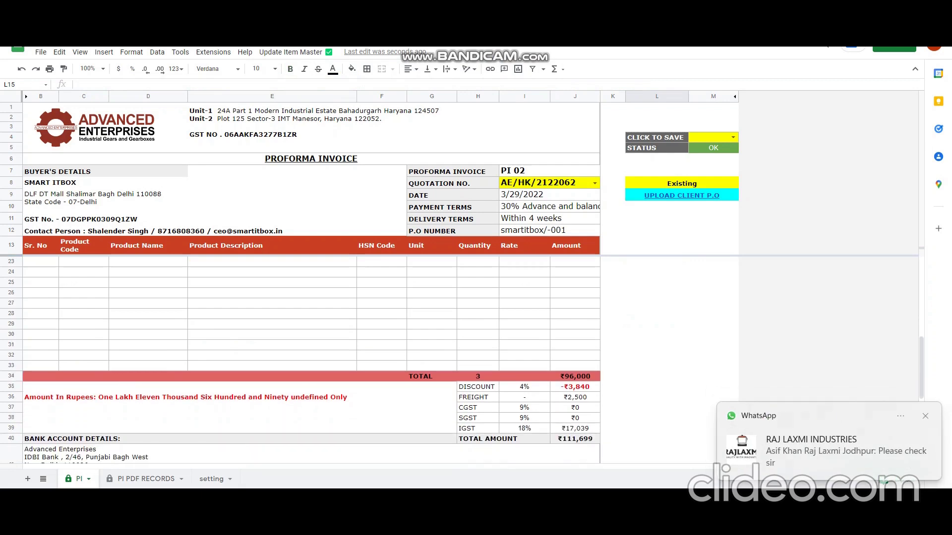
scroll(312, 357, down, 3)
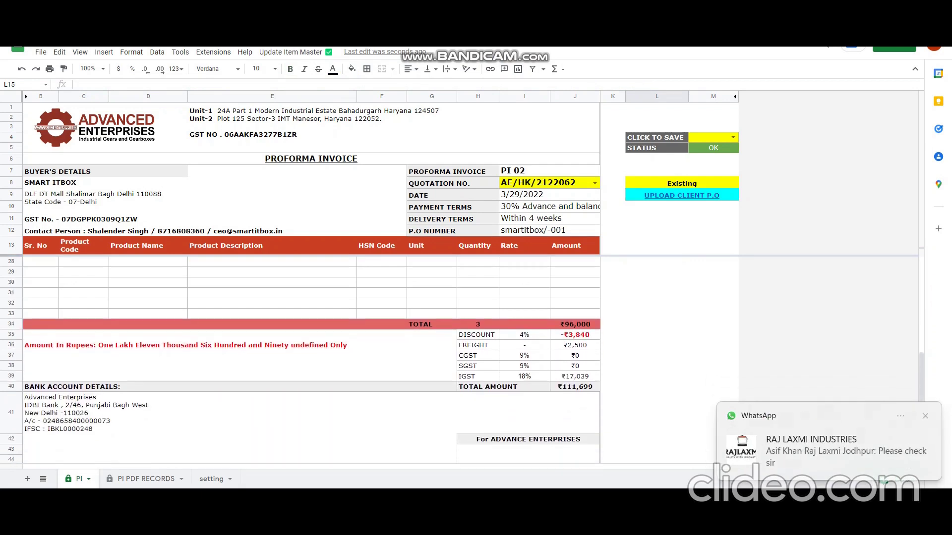
scroll(311, 357, up, 9)
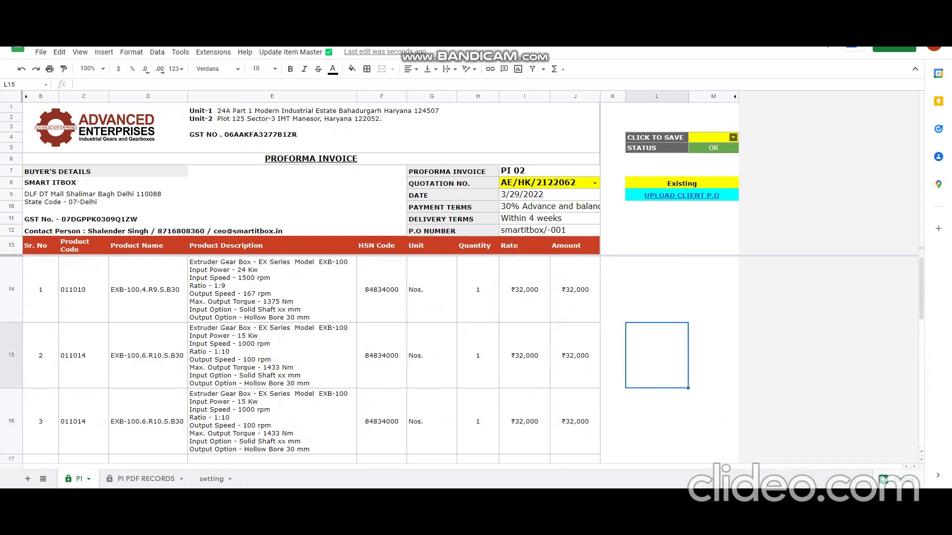
click(732, 137)
click(709, 154)
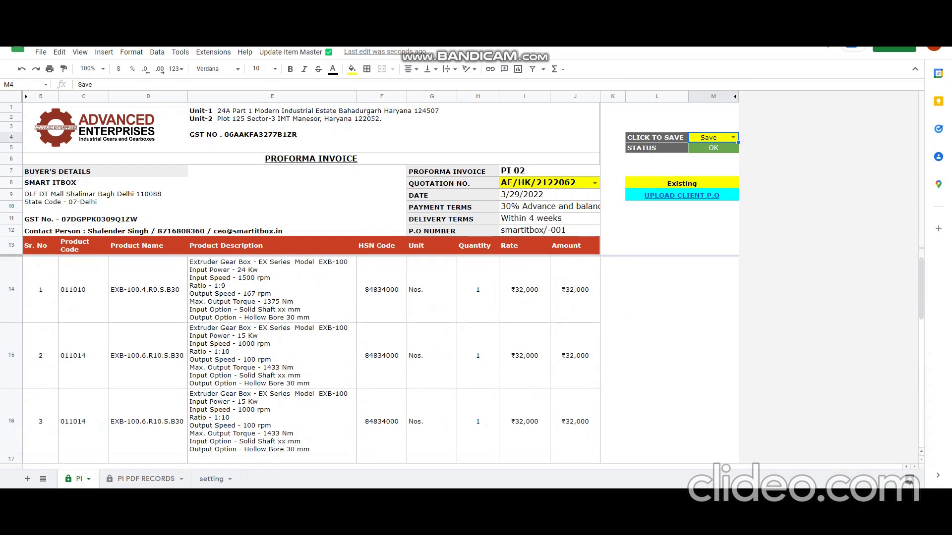
click(713, 290)
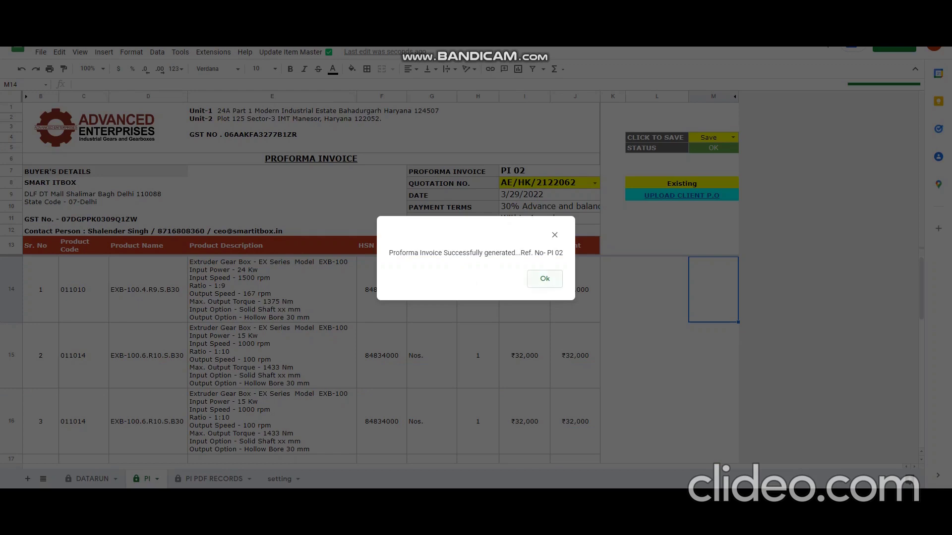
key(Return)
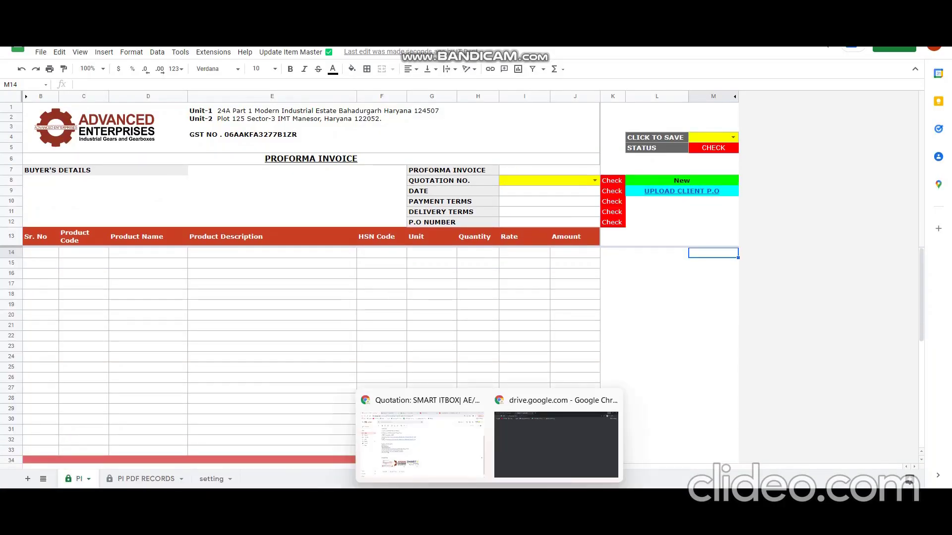
Step: Switch to Gmail, open the P.I: SMART ITBOX| PI 02 e-mail from the inbox, and check its message and two attachments
click(421, 436)
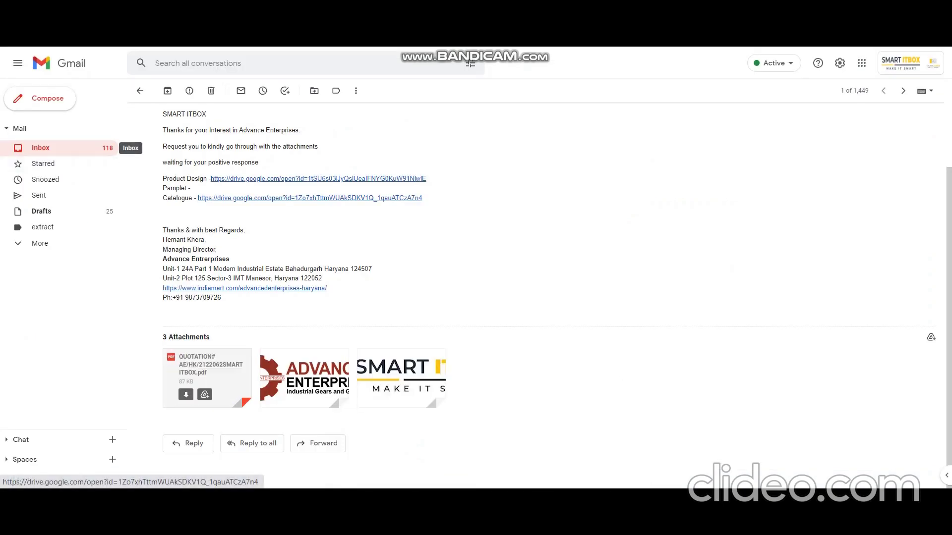
scroll(310, 199, up, 2)
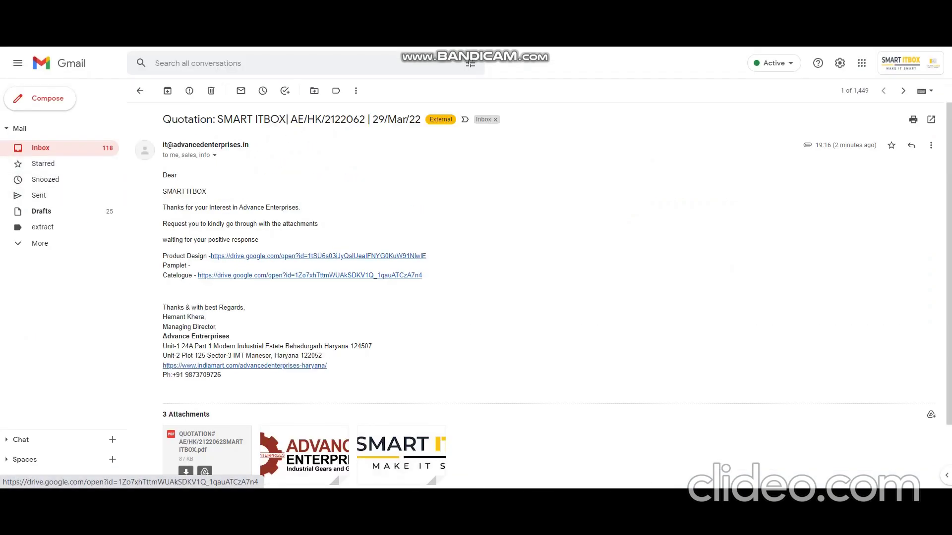
click(59, 148)
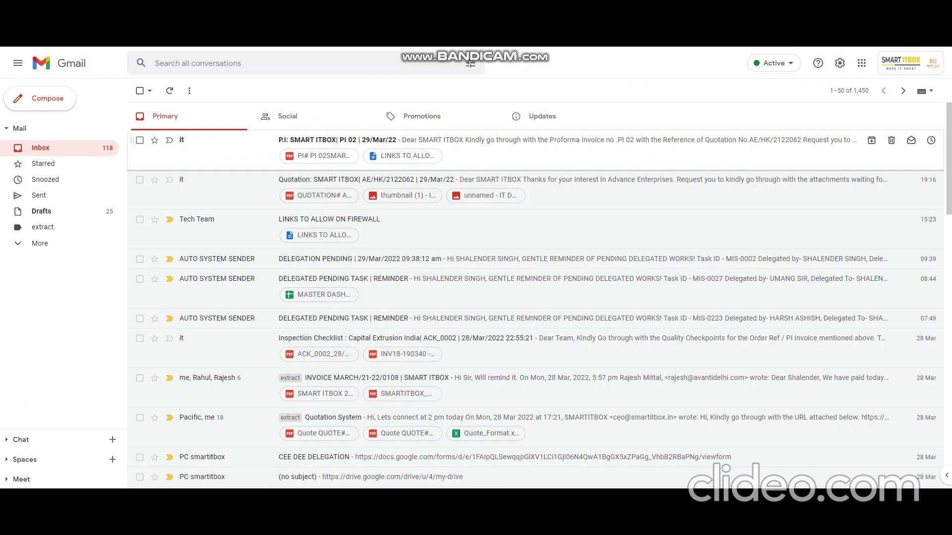
click(495, 144)
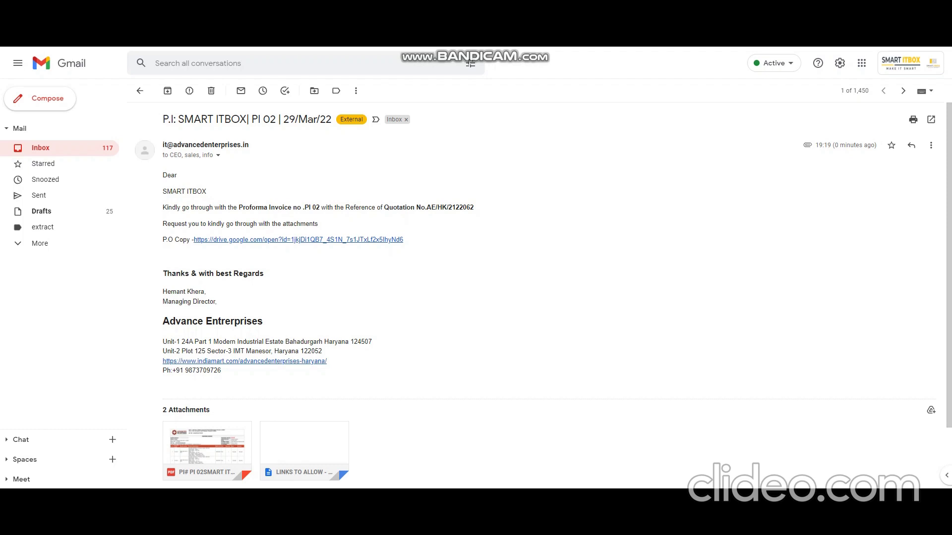
scroll(534, 292, down, 2)
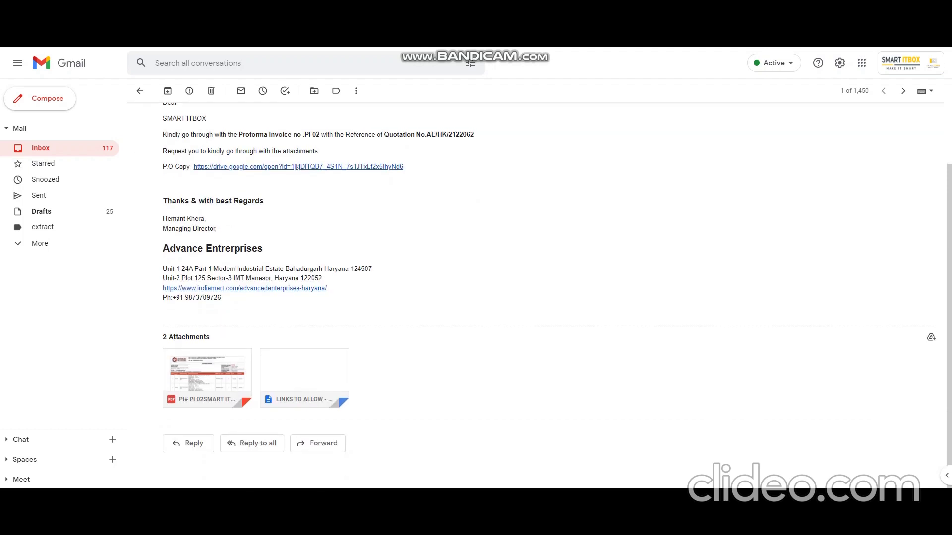
mouse_move(207, 378)
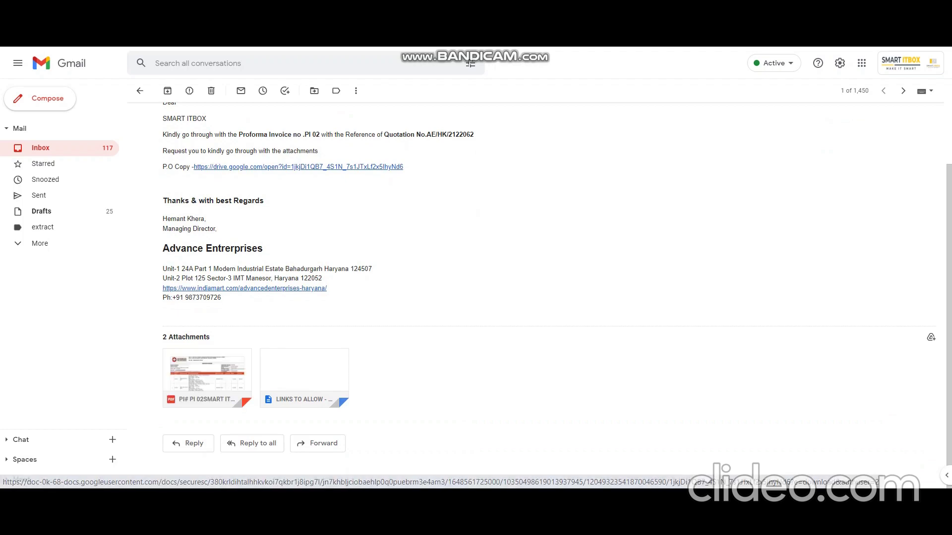
mouse_move(304, 377)
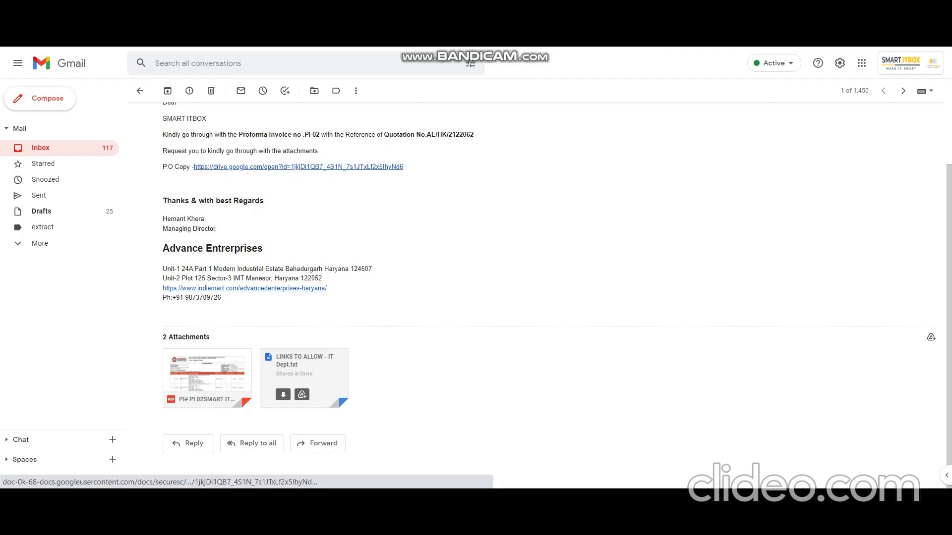
scroll(535, 292, up, 3)
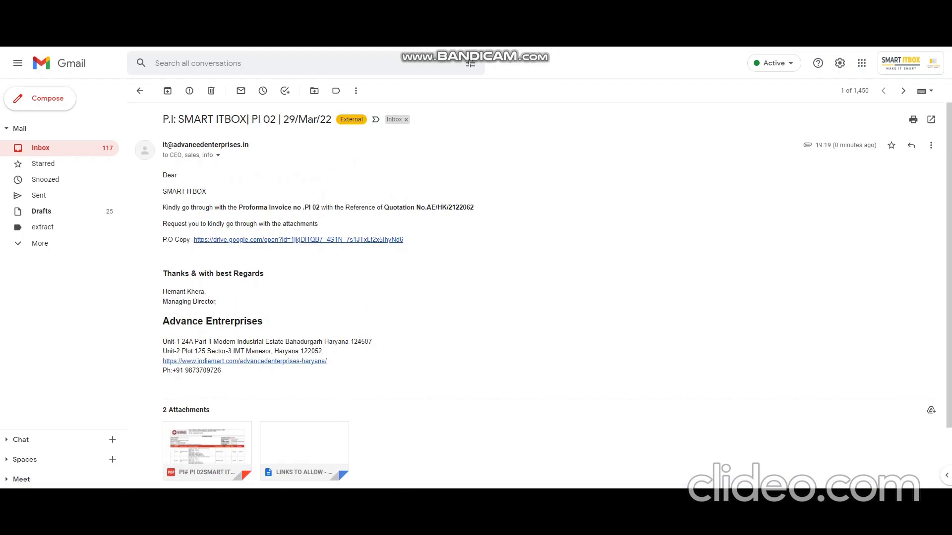
click(140, 91)
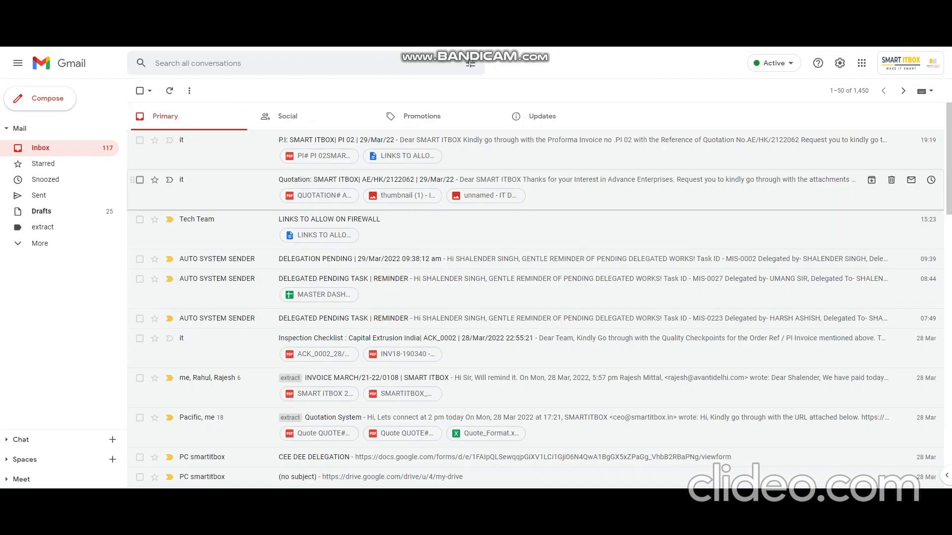
Step: Switch back to the proforma invoice sheet and check which pending quotations its quotation number offers
mouse_move(626, 495)
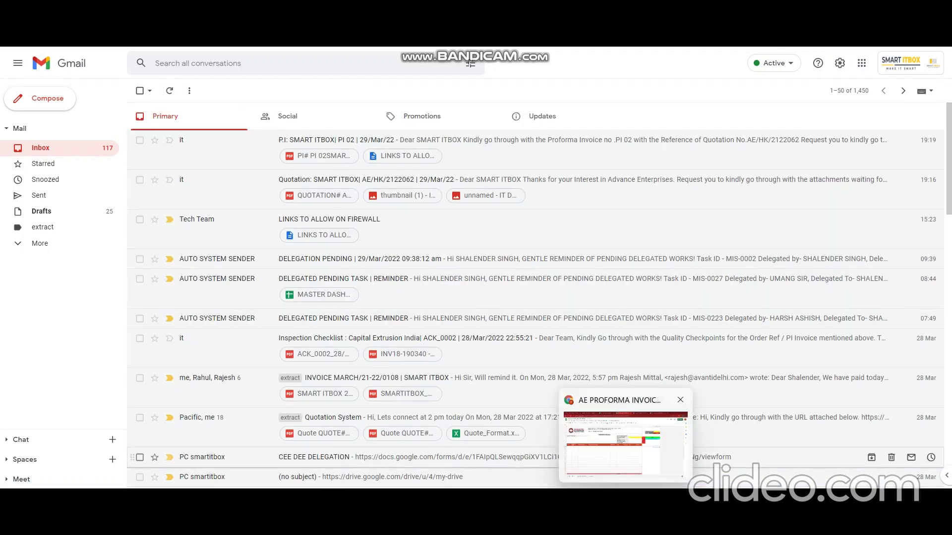
click(625, 444)
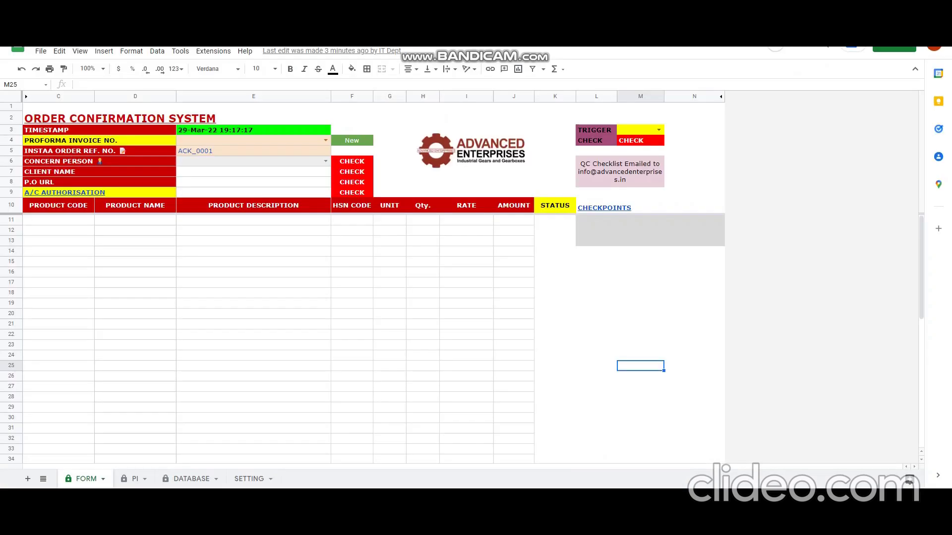
click(595, 323)
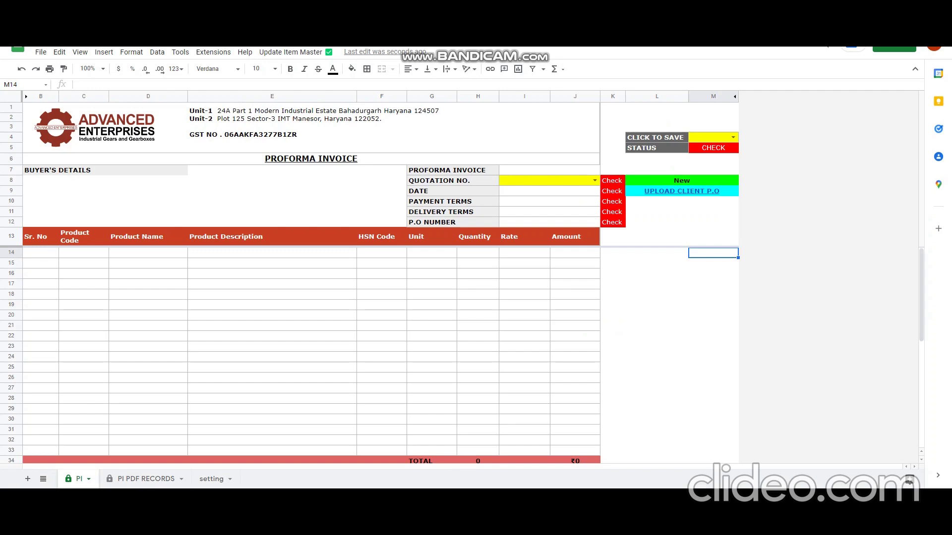
click(656, 325)
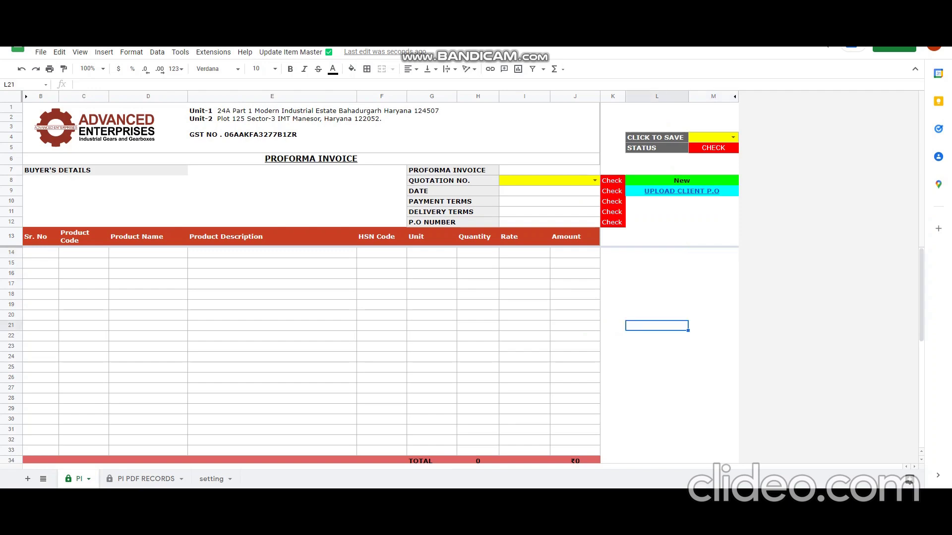
click(595, 180)
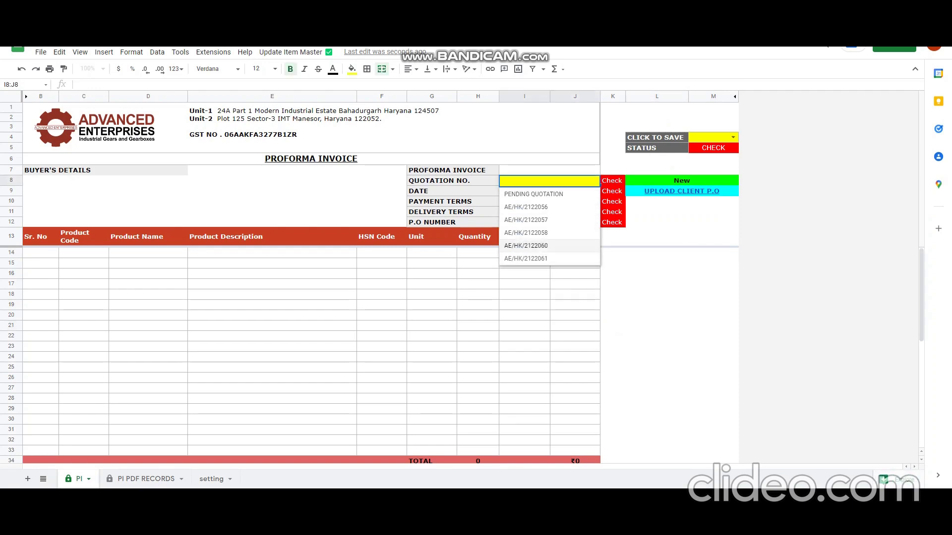
click(656, 304)
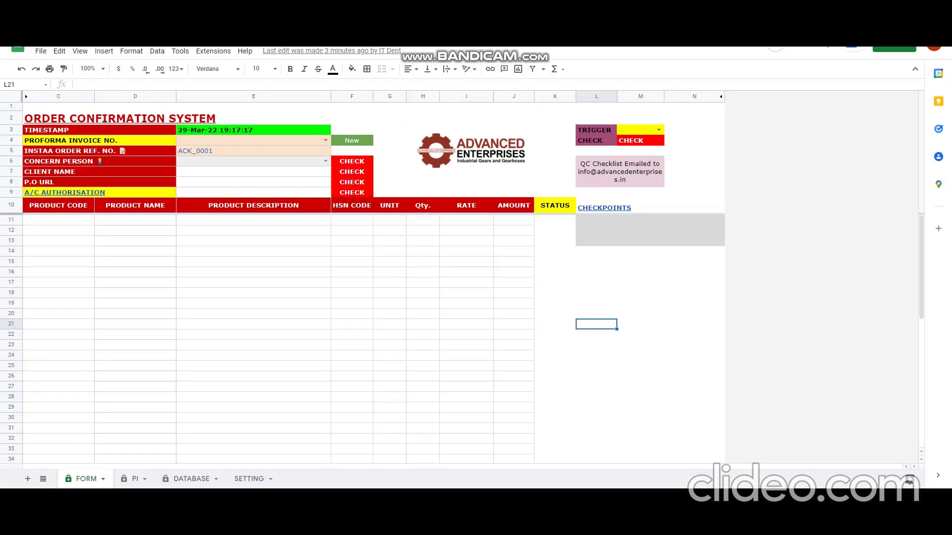
Step: Switch to the Order Confirmation System sheet and check which proforma invoice numbers it offers
key(alt+Tab)
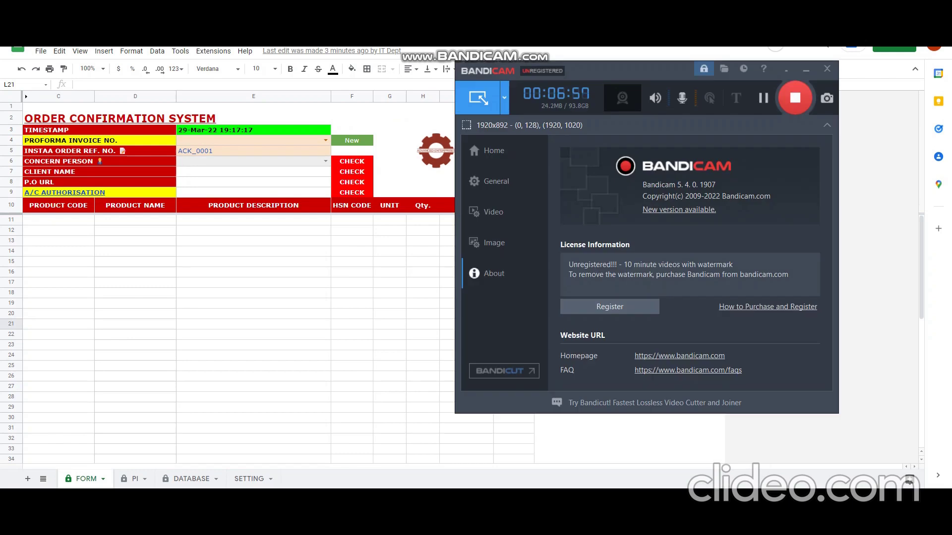
key(alt+Tab)
click(351, 345)
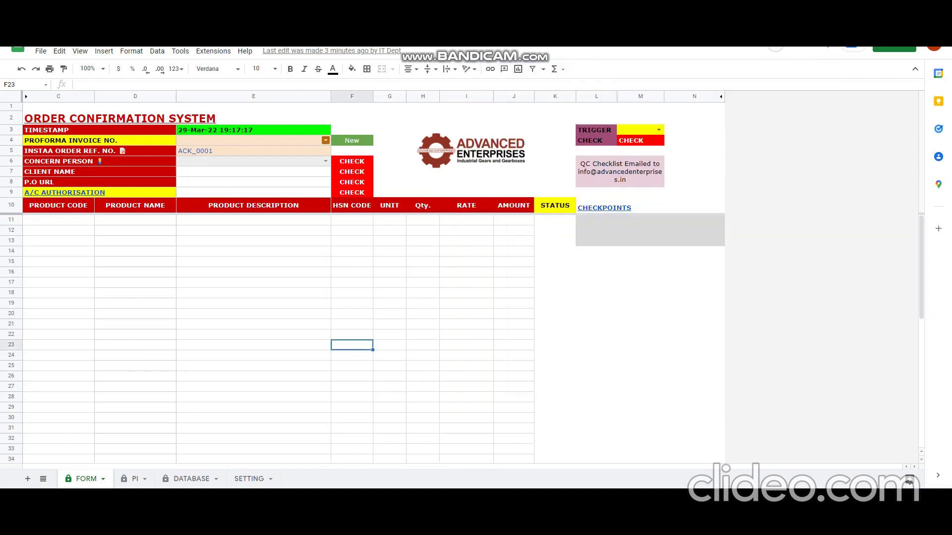
click(325, 140)
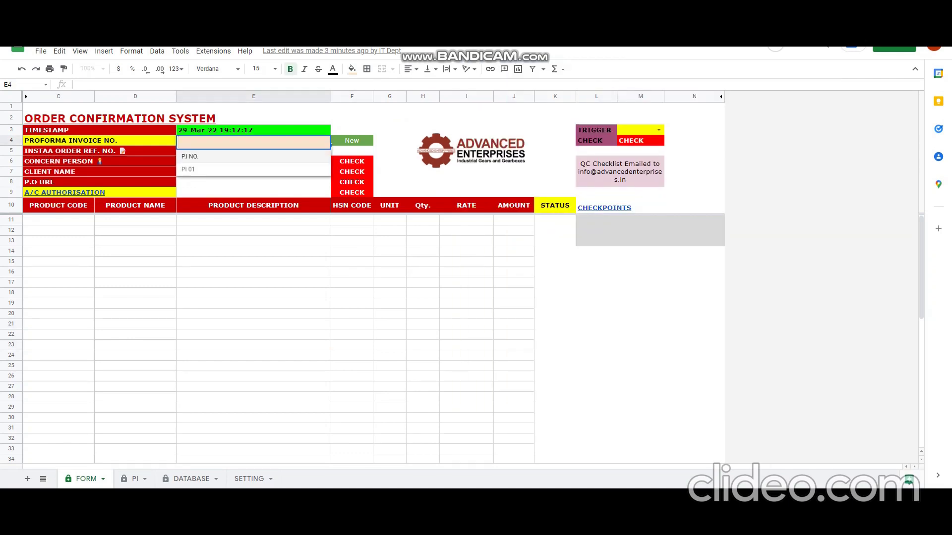
key(Down)
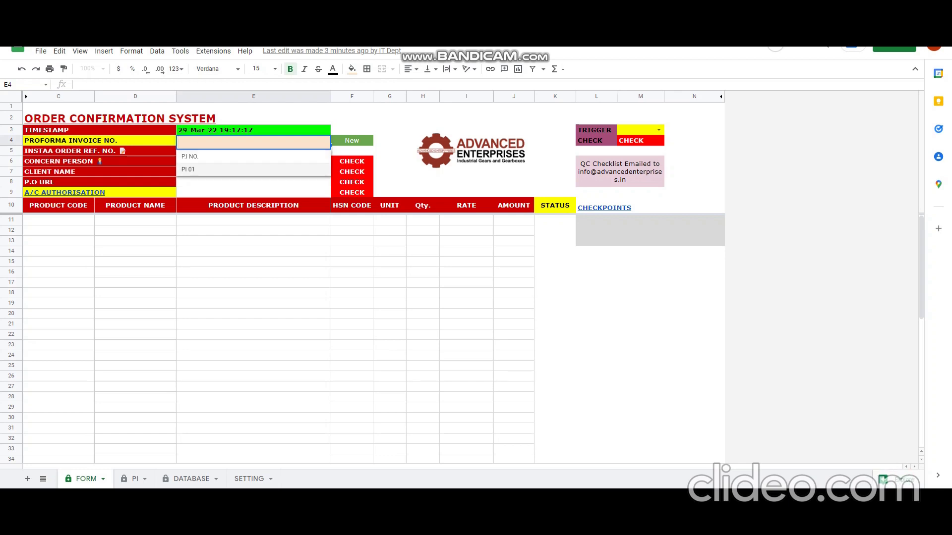
click(466, 182)
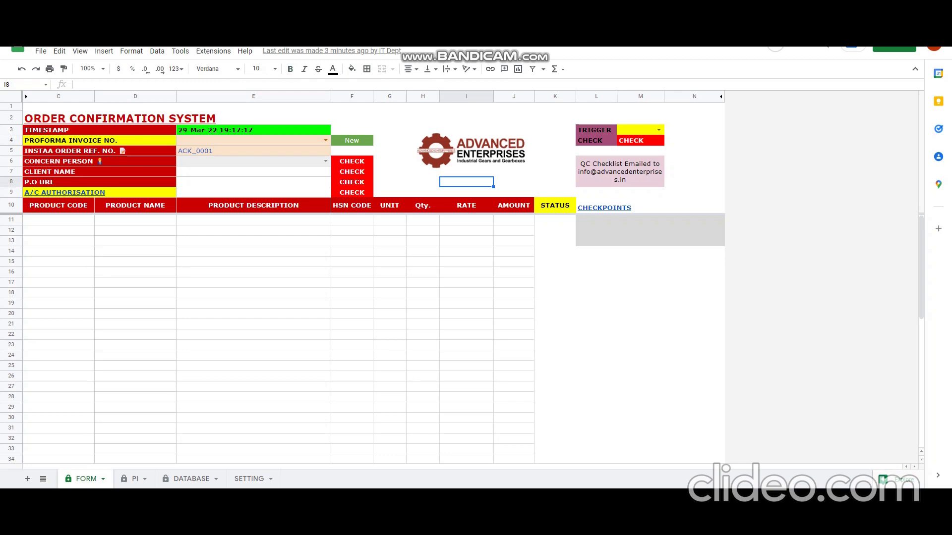
click(325, 140)
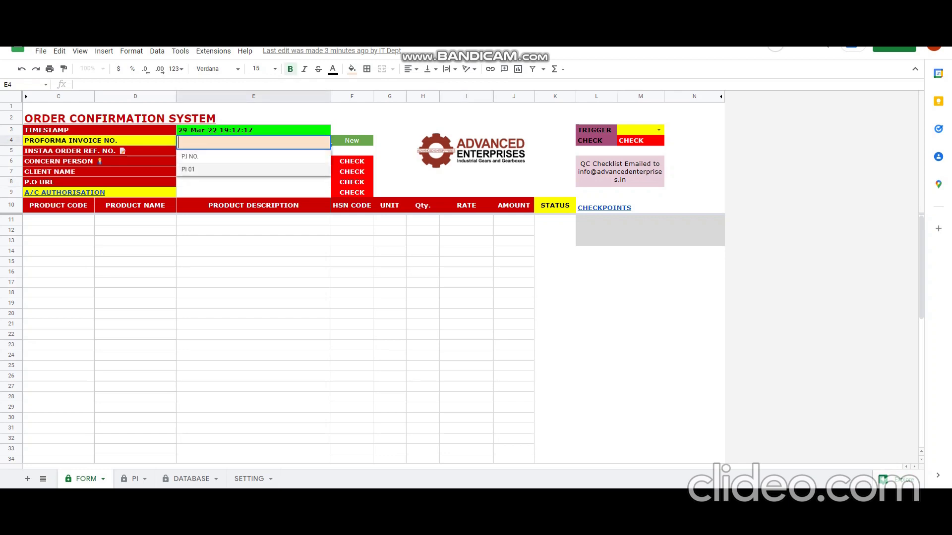
click(422, 117)
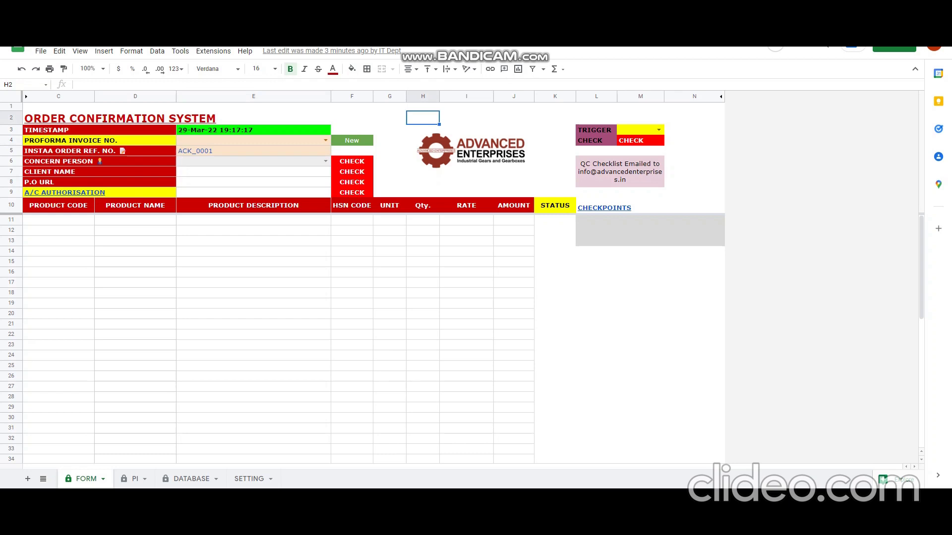
mouse_move(705, 488)
click(705, 439)
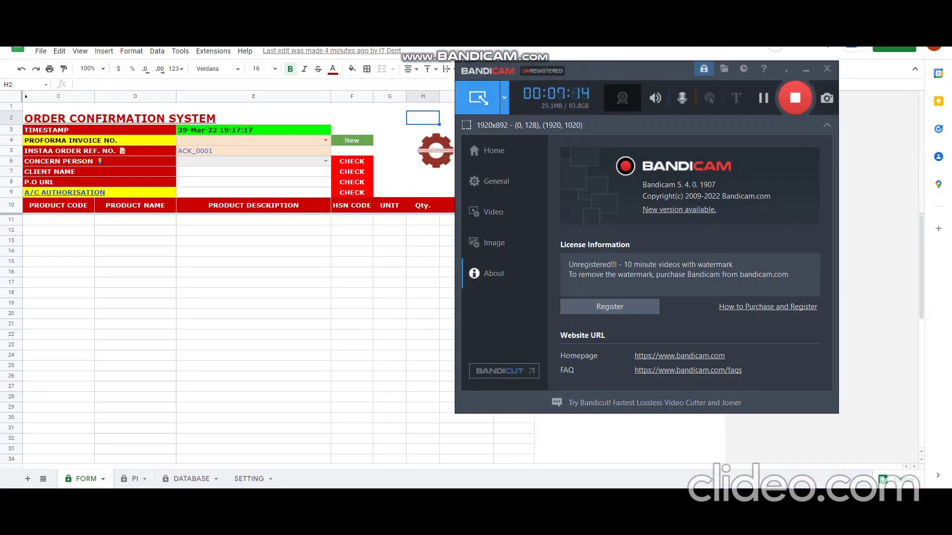
click(762, 97)
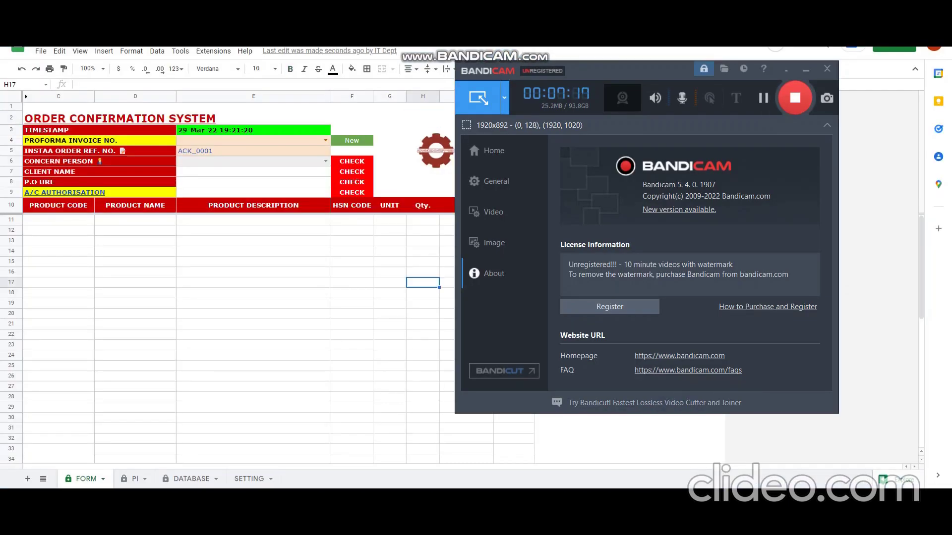
click(806, 69)
Step: Choose PI 02 as the order confirmation's proforma invoice number to retrieve its order data, and dismiss the confirmation message
click(351, 302)
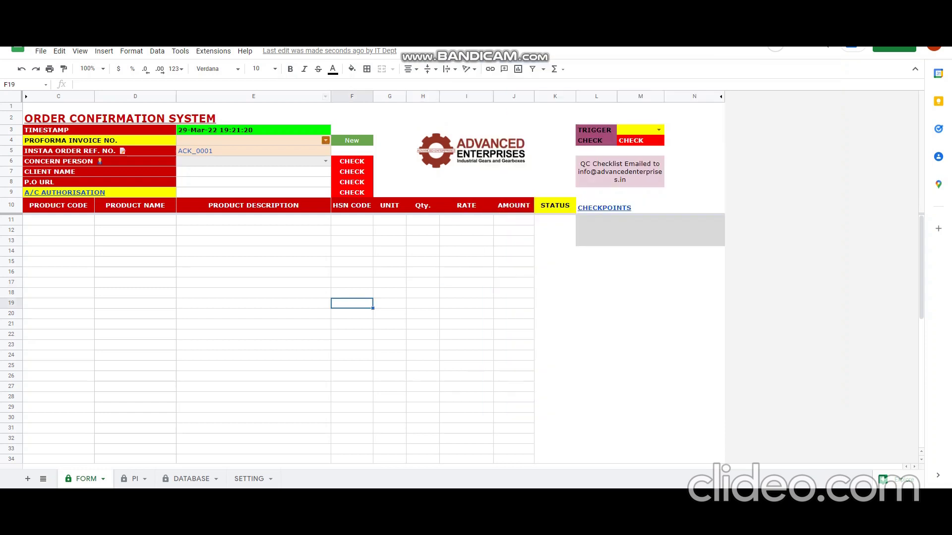
click(325, 140)
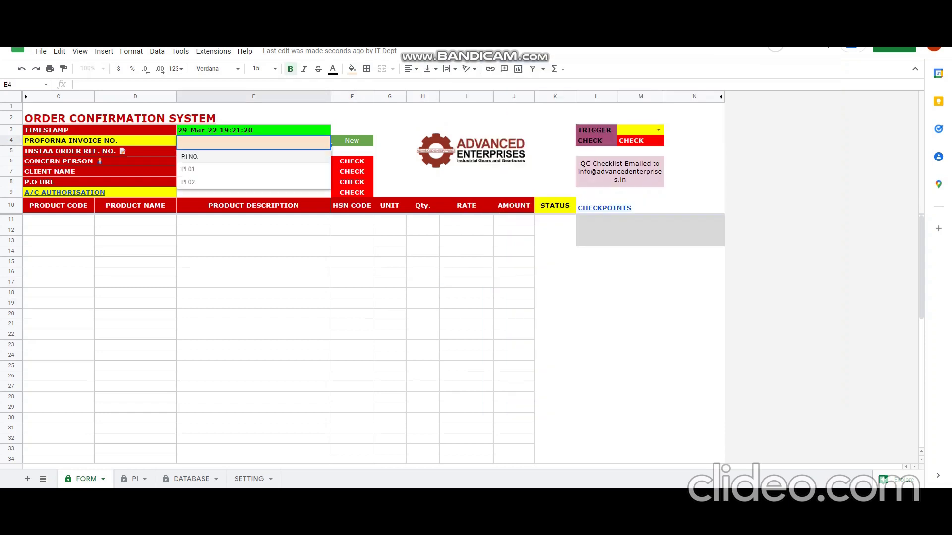
key(Down)
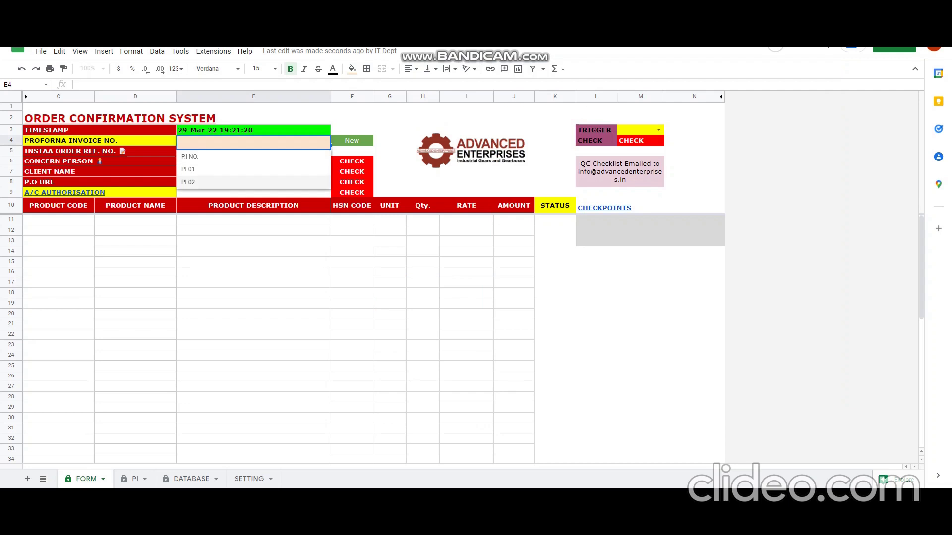
key(Return)
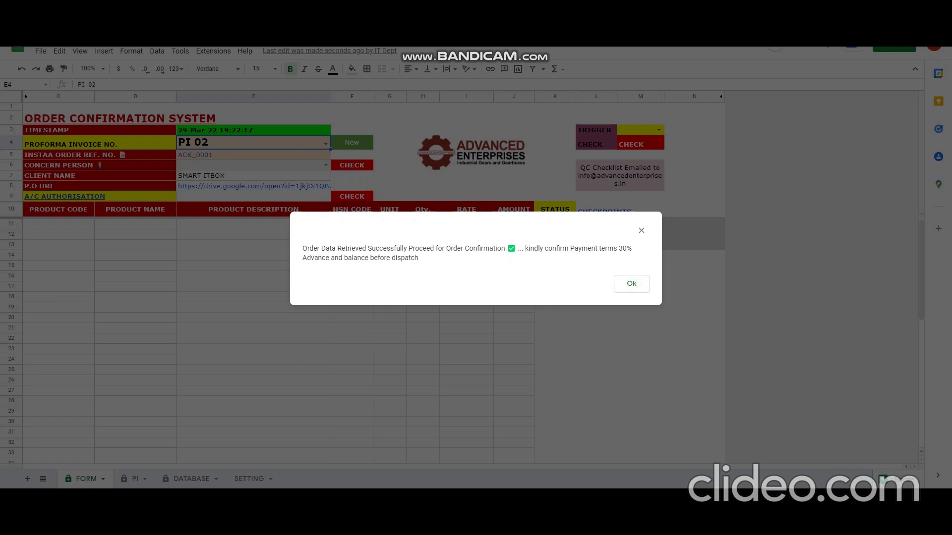
key(Return)
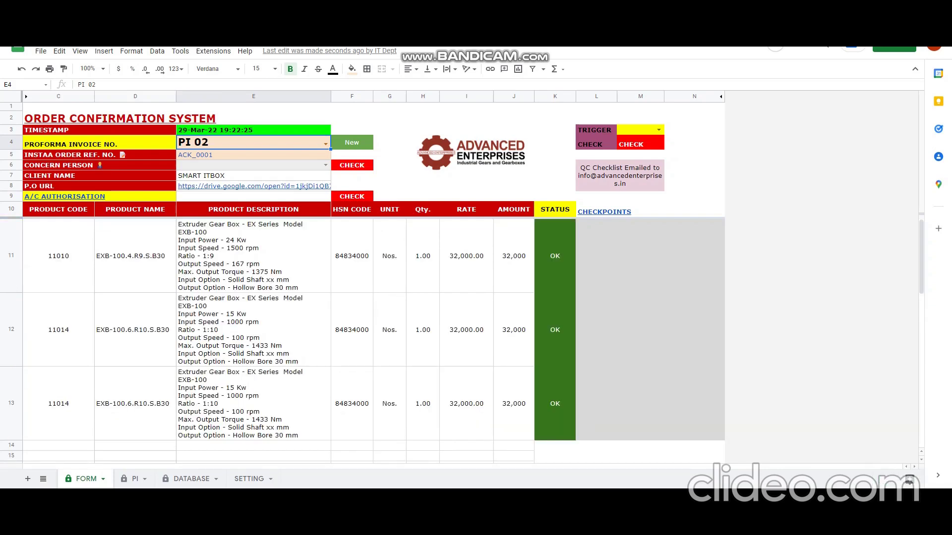
Step: Open the A/C Authorisation payment status form, try to take it out of the trash, and return to the order confirmation sheet
click(64, 197)
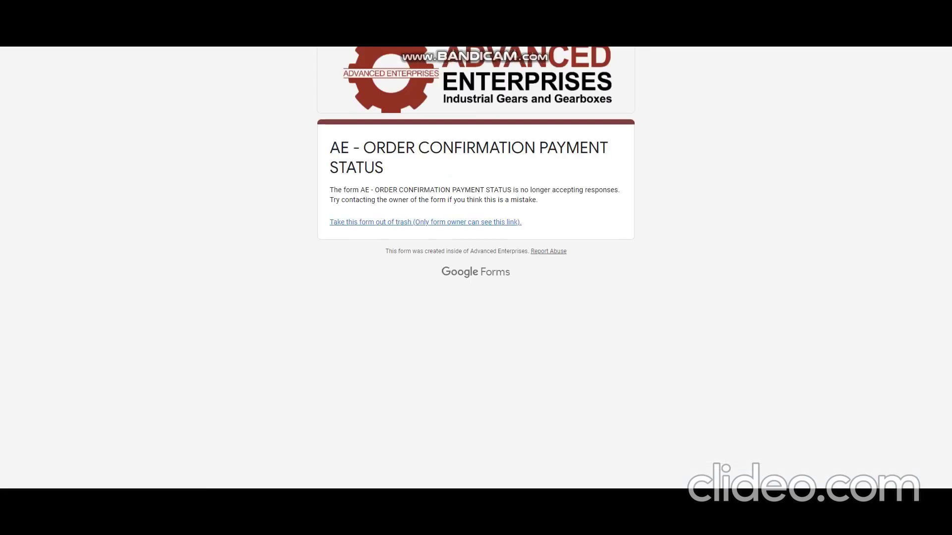
click(425, 222)
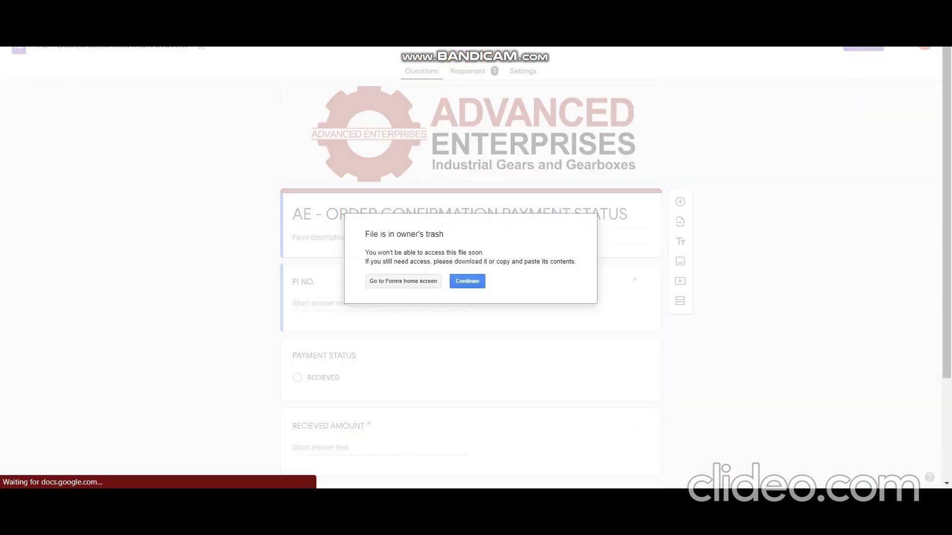
click(402, 281)
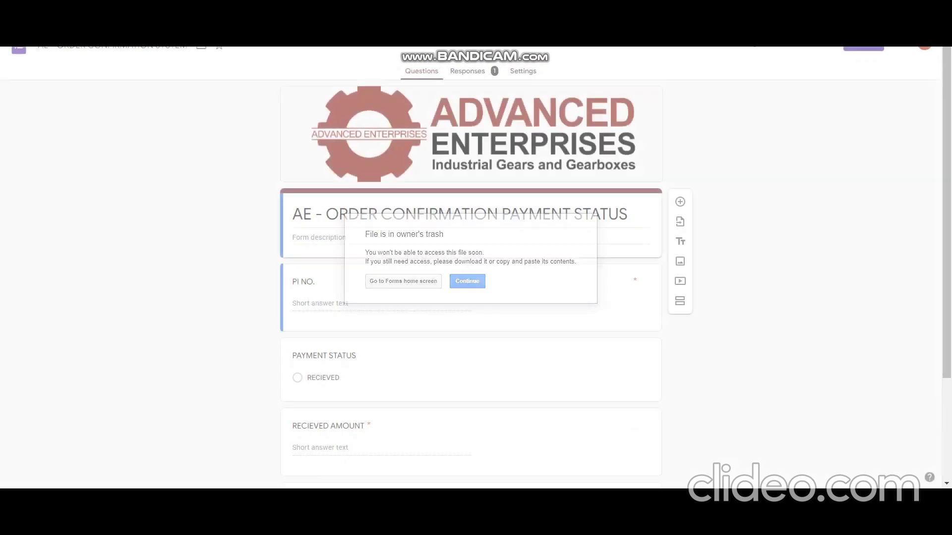
mouse_move(708, 499)
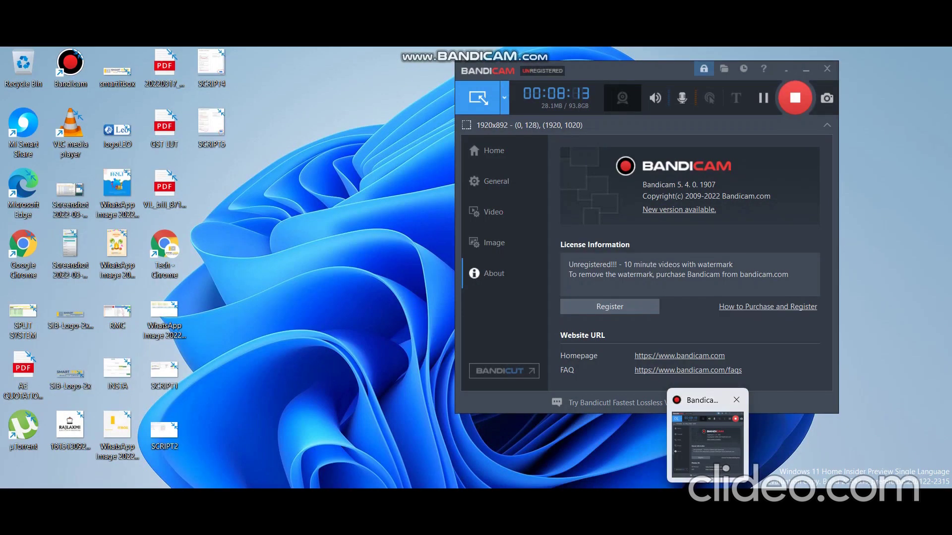
click(707, 444)
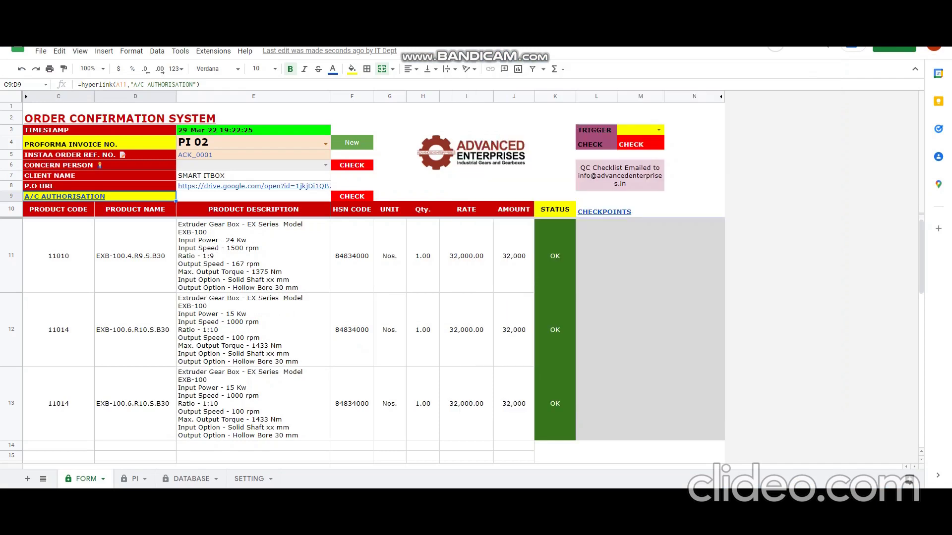
Step: Check the A/C Authorisation link and preview the client's P.O URL link in the order confirmation form
click(422, 256)
click(65, 197)
click(253, 186)
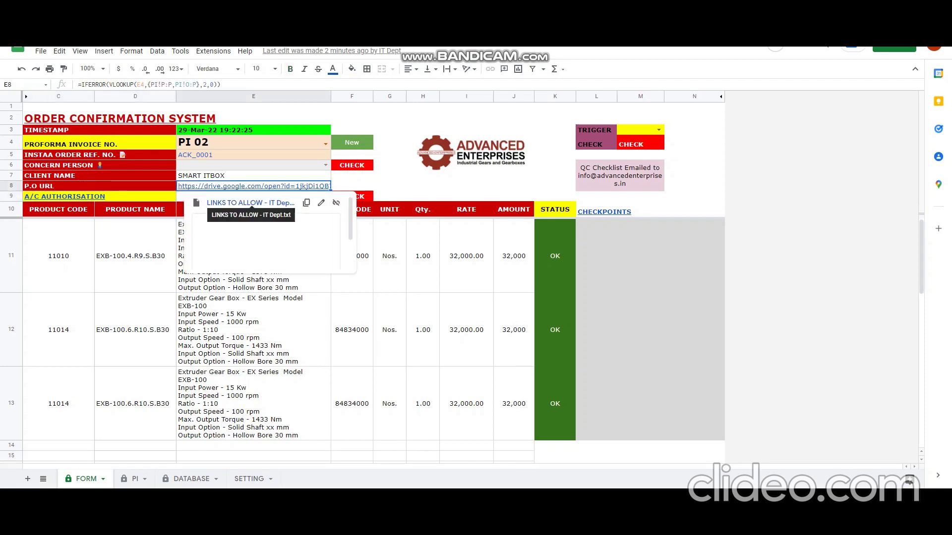
Step: Dismiss the P.O URL preview and choose the concern person for the order confirmation
click(389, 186)
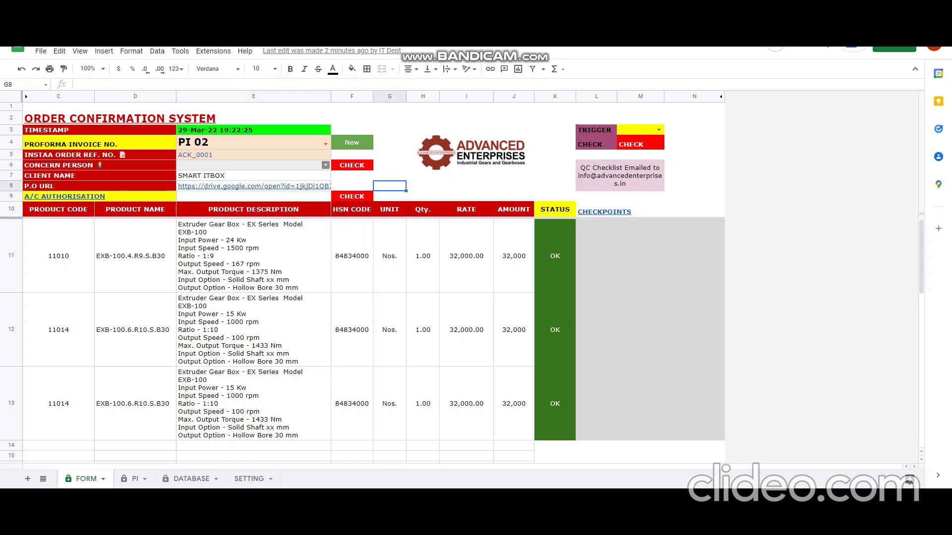
click(325, 165)
click(198, 190)
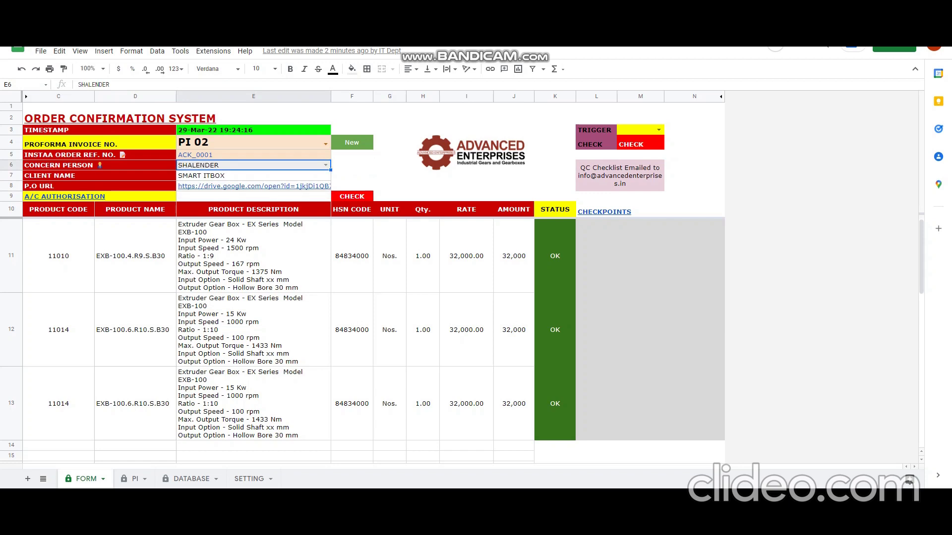
Step: Submit the A/C Authorisation payment status form for PI 02 with payment RECIEVED, received amount 30000 and order status AUTHORISED
click(253, 196)
click(555, 117)
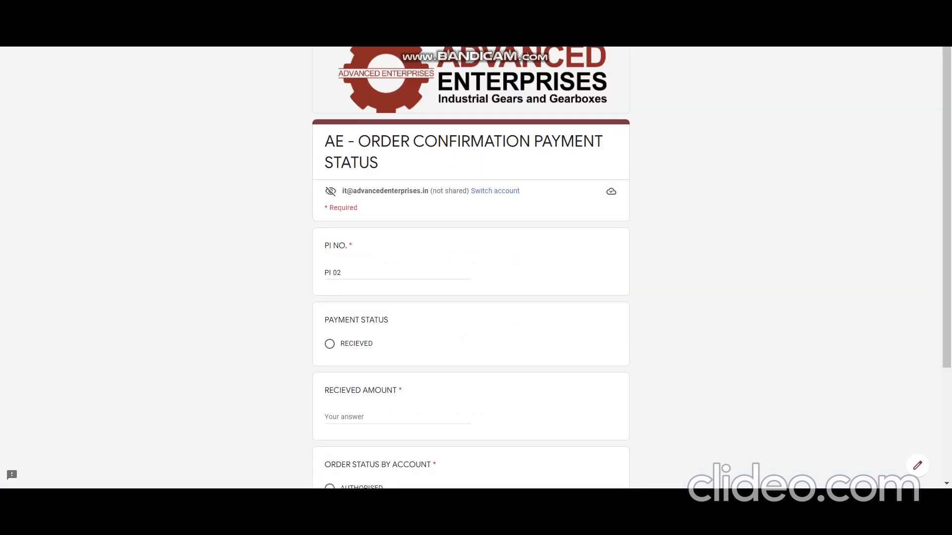
scroll(471, 268, down, 2)
click(330, 267)
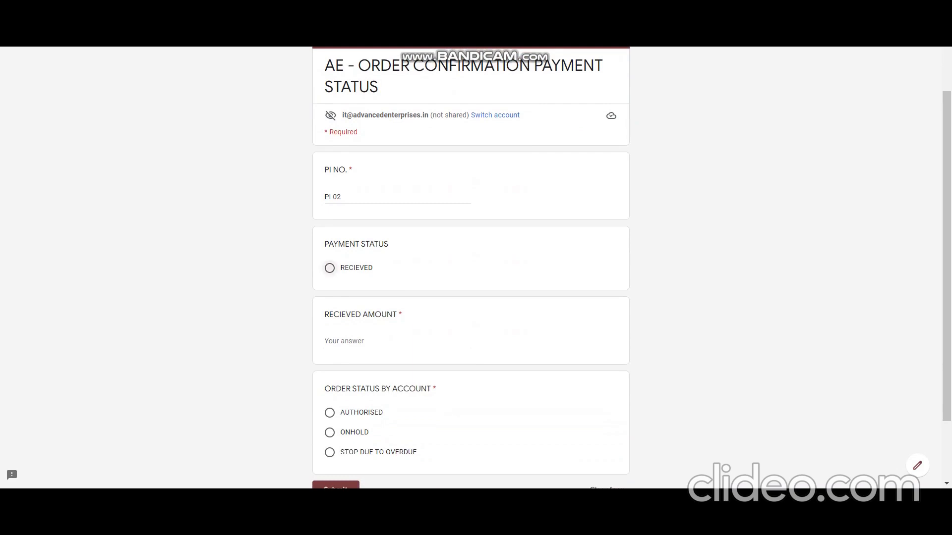
scroll(471, 268, down, 1)
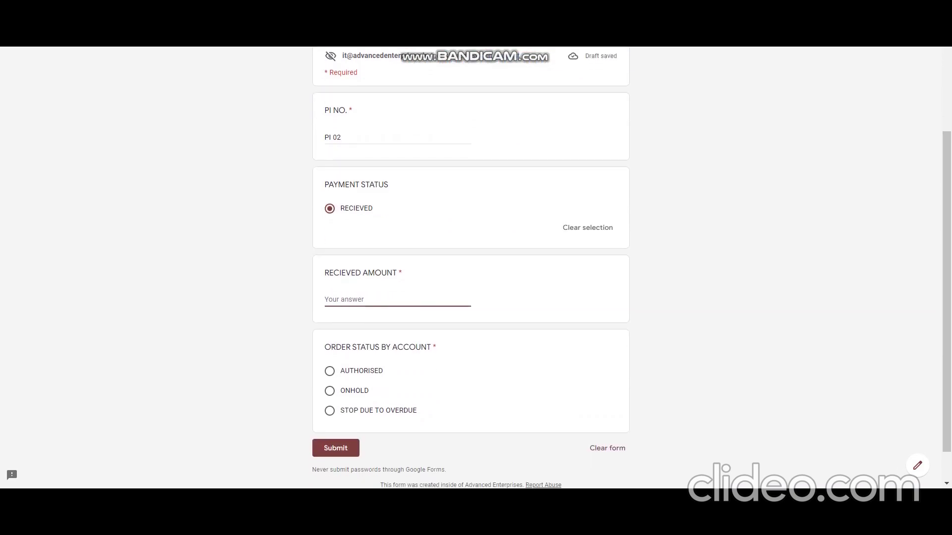
text(30000)
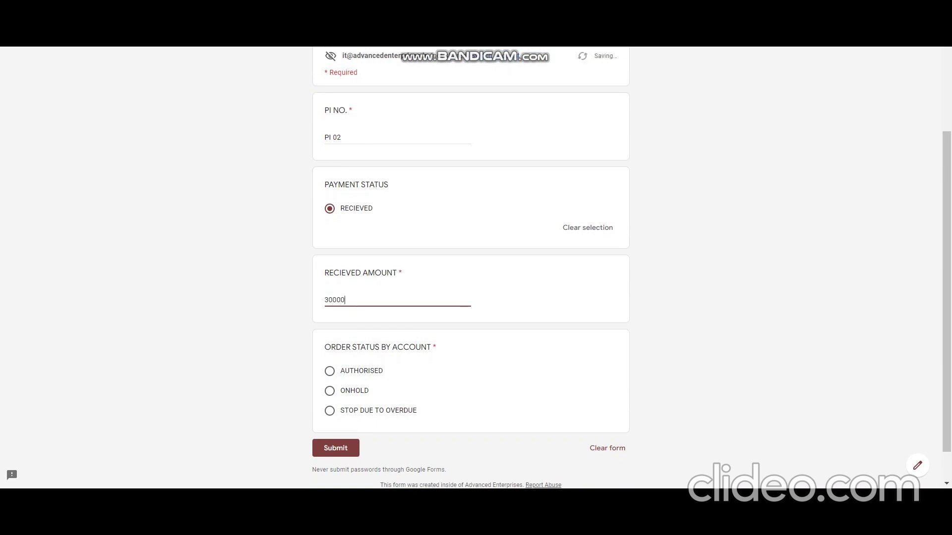
click(329, 370)
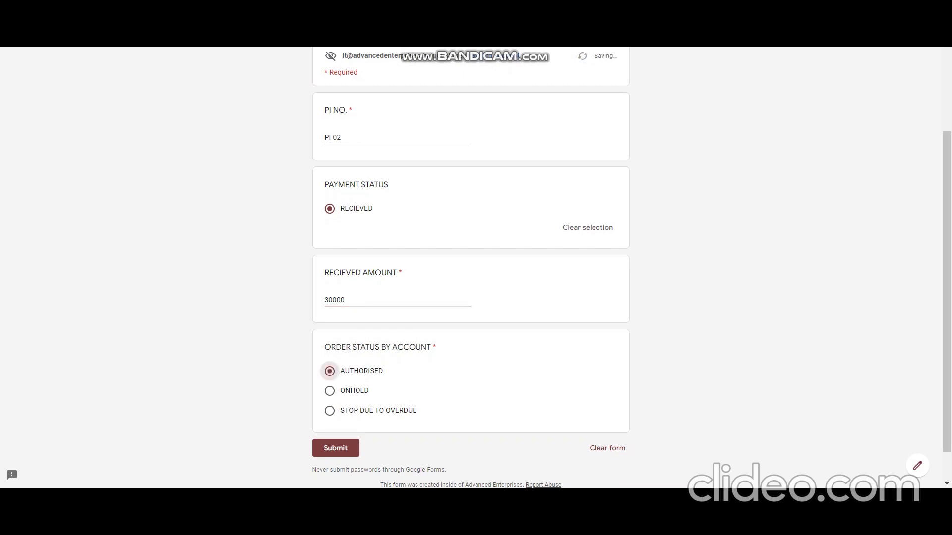
click(336, 448)
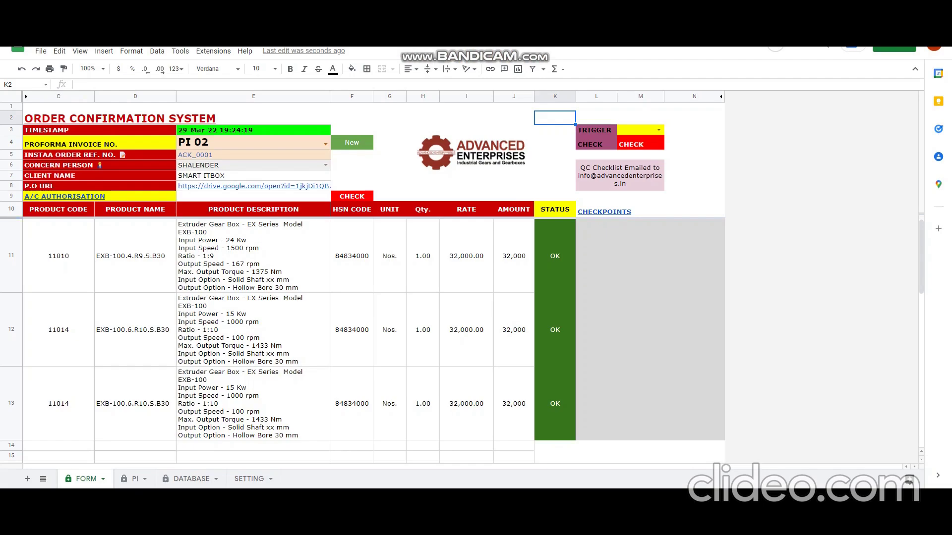
key(alt+Tab)
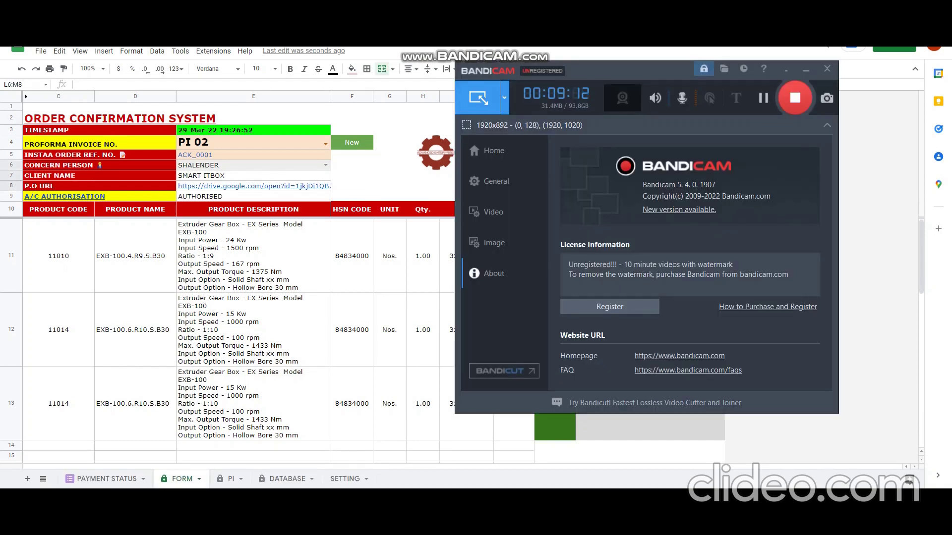
click(351, 255)
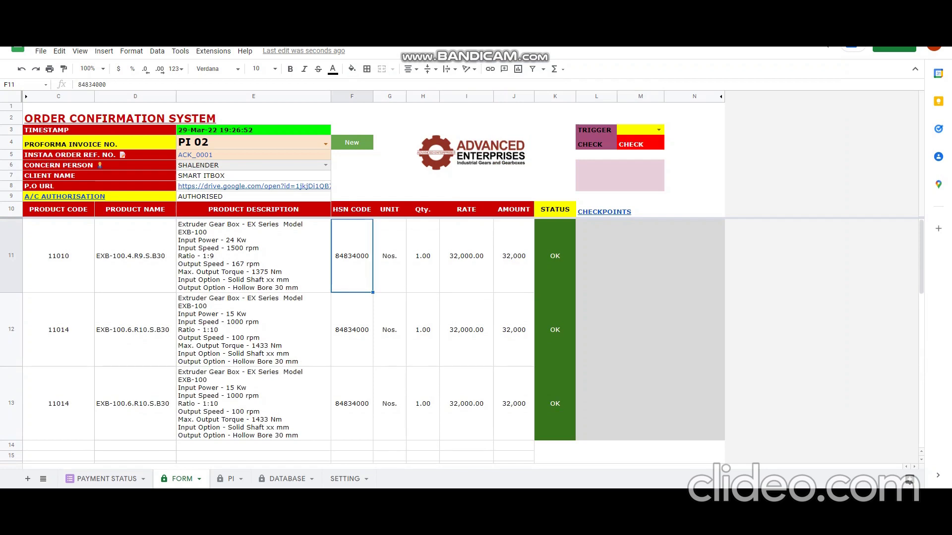
Step: Submit the linked Order Checkpoints form with QC Certificate, COA, Wiring Documents and Guaranteed Cerificate all ticked
click(610, 211)
click(649, 231)
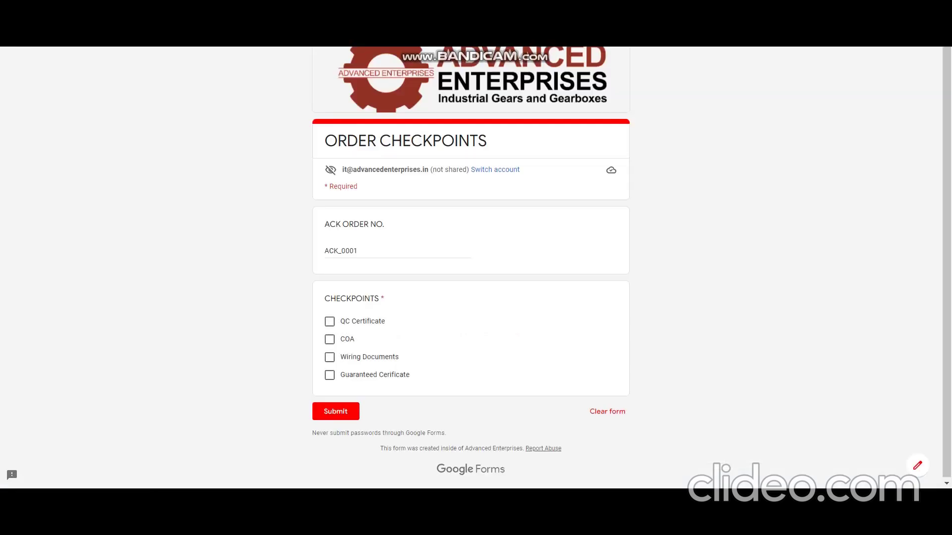
click(329, 322)
click(329, 339)
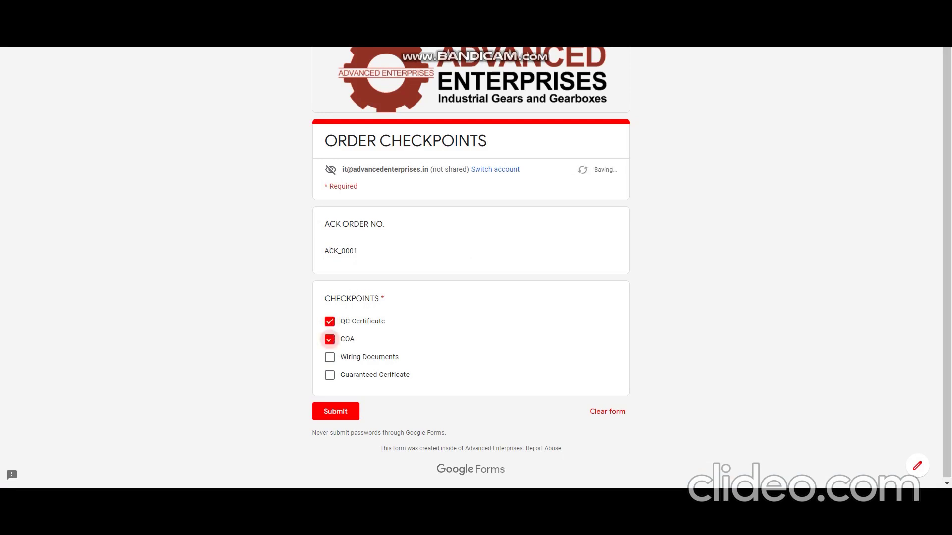
click(329, 357)
click(329, 375)
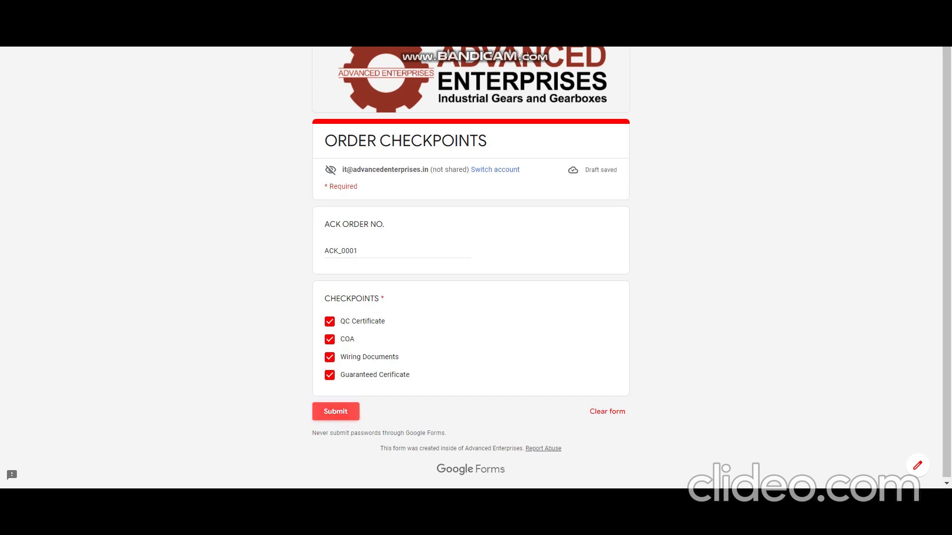
click(336, 411)
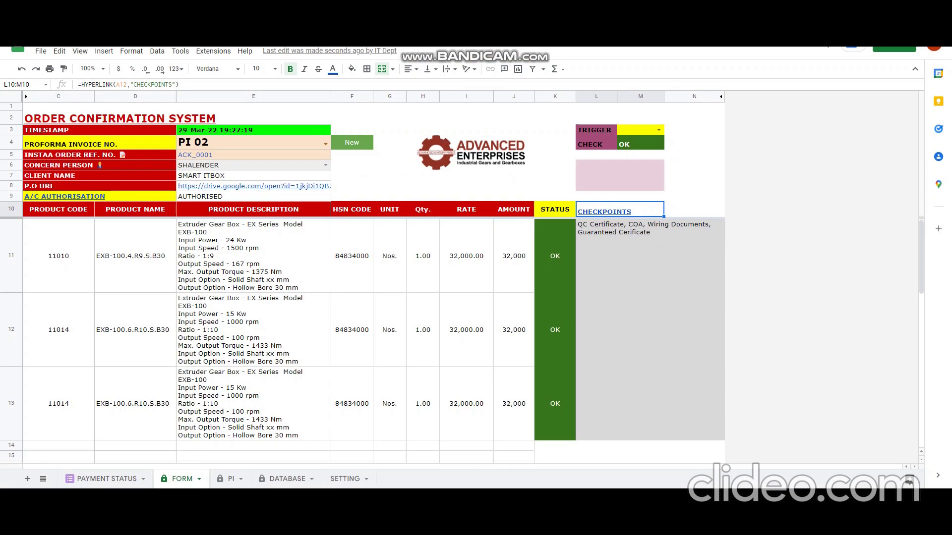
Step: Set the order confirmation's TRIGGER to YES to send the order acknowledgement
click(658, 130)
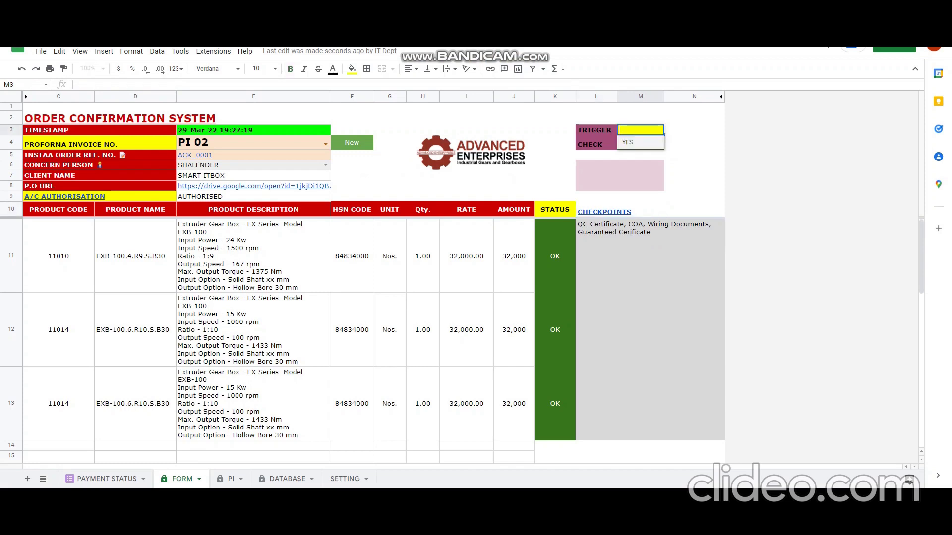
click(640, 143)
click(693, 186)
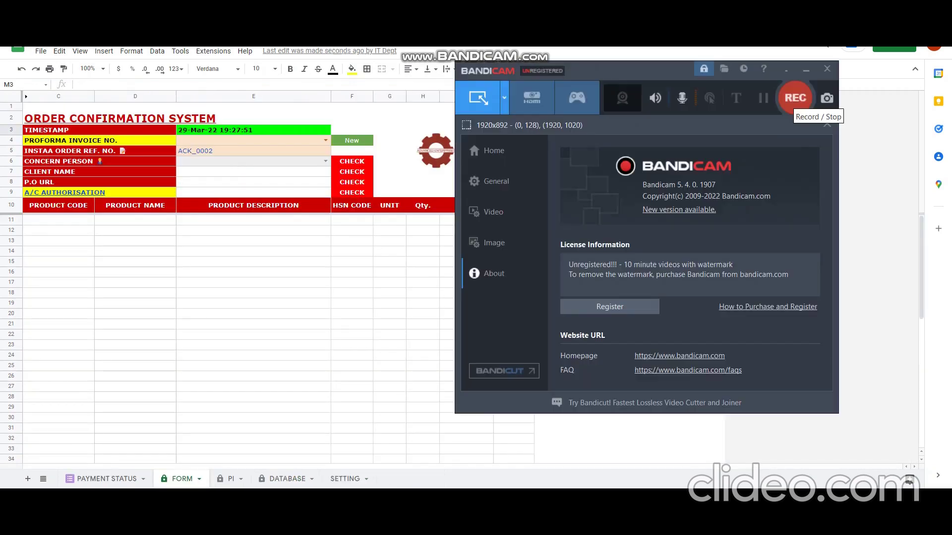
click(794, 98)
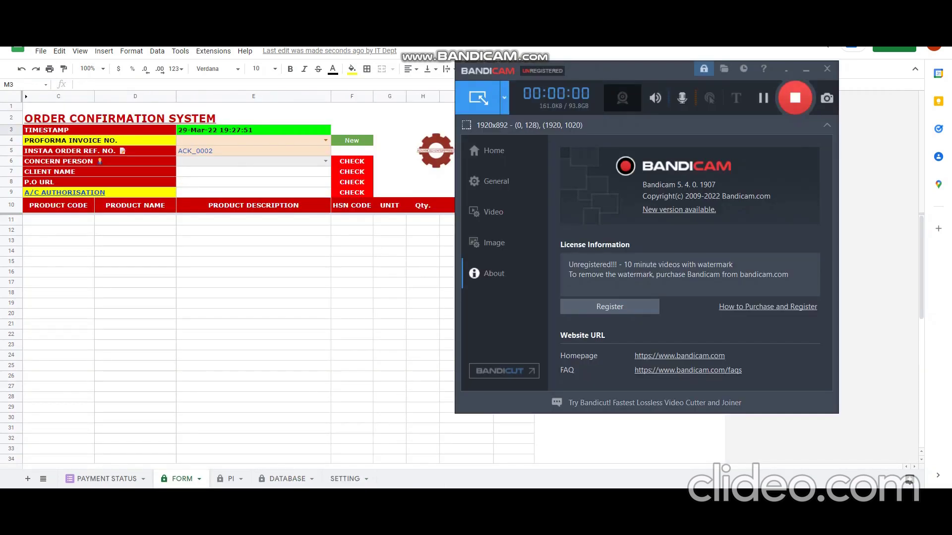
click(640, 439)
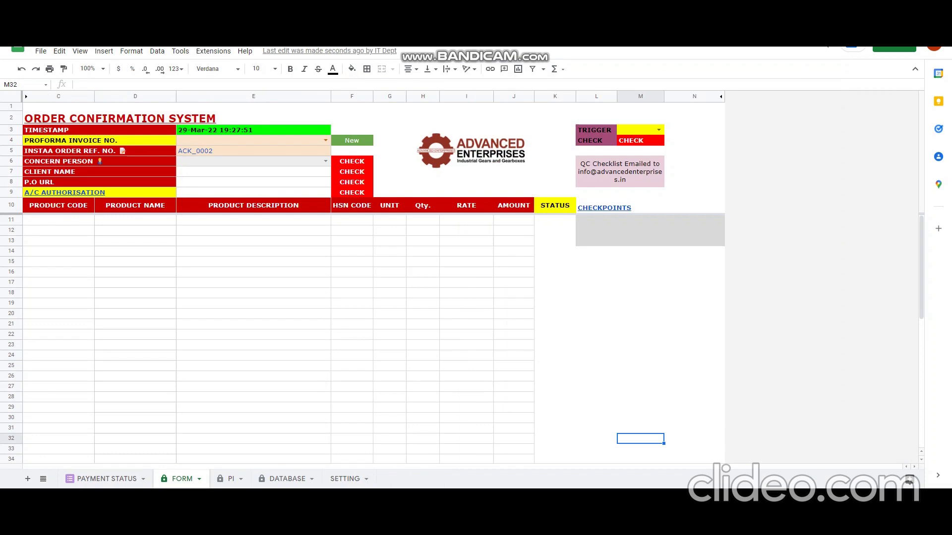
click(694, 182)
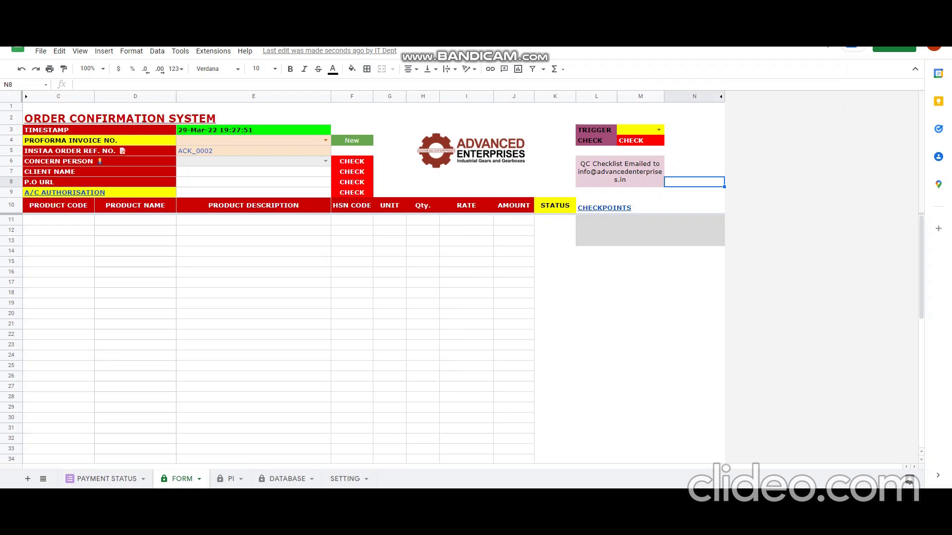
click(639, 335)
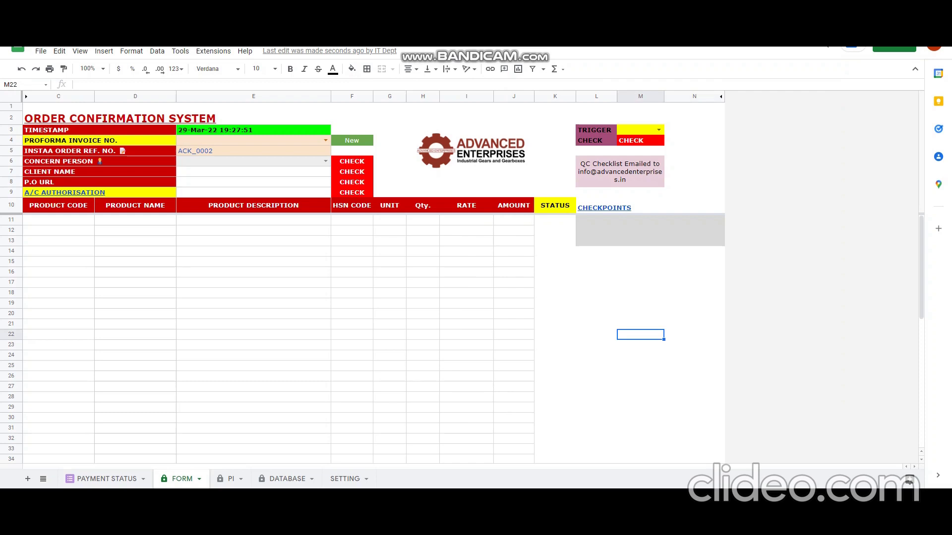
Step: Switch to the client's Gmail inbox and look through the SMART ITBOX quotation and PI 02 proforma invoice e-mails
mouse_move(489, 487)
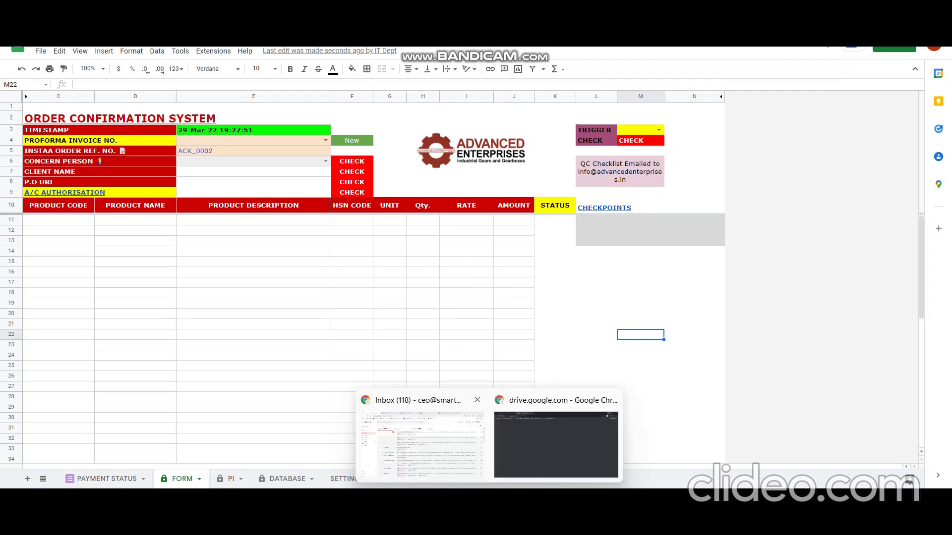
click(417, 434)
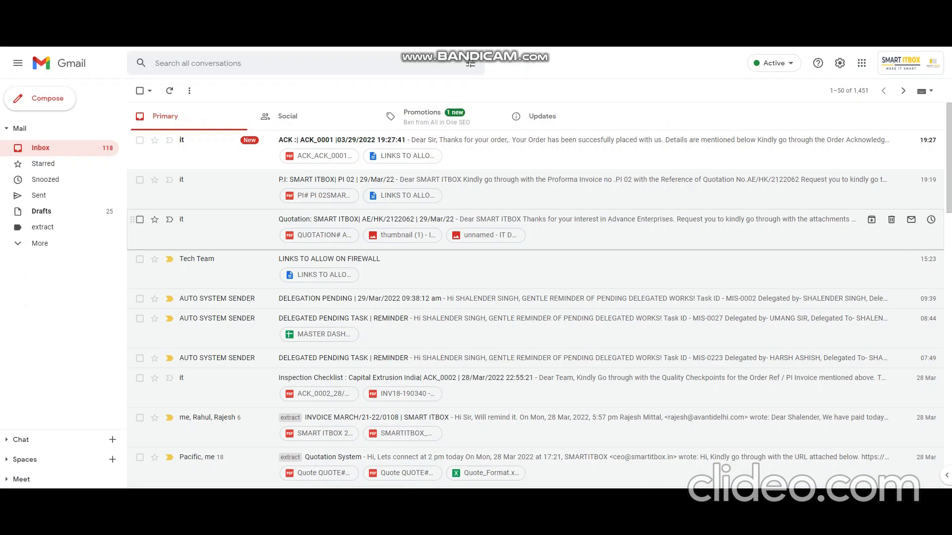
click(495, 219)
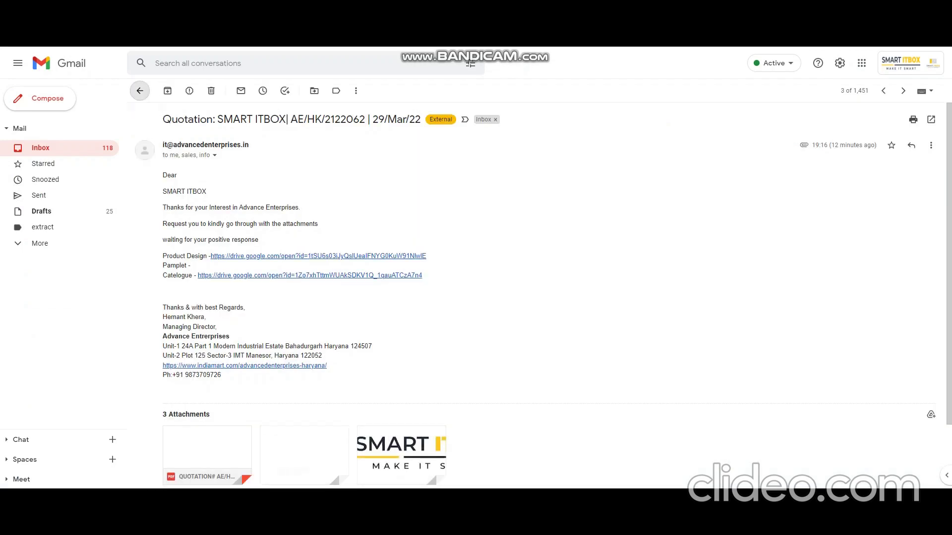
click(140, 91)
click(496, 180)
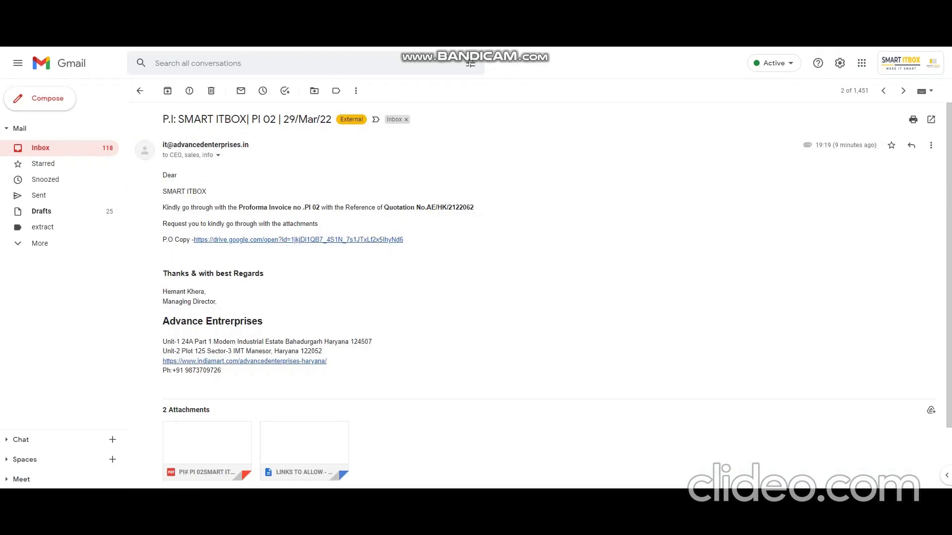
click(139, 90)
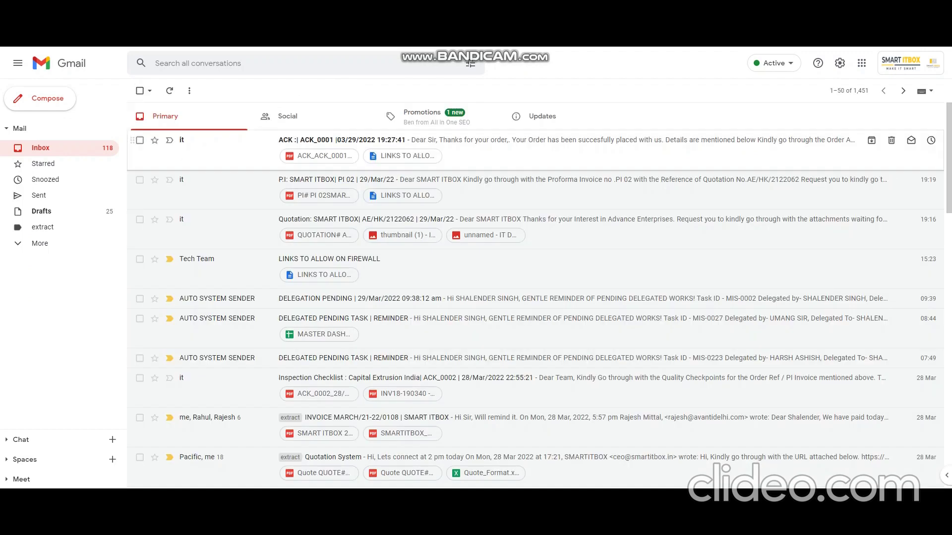
Step: Open the order acknowledgement e-mail and review its attached acknowledgement receipt PDF, including the P.O URL link
click(496, 140)
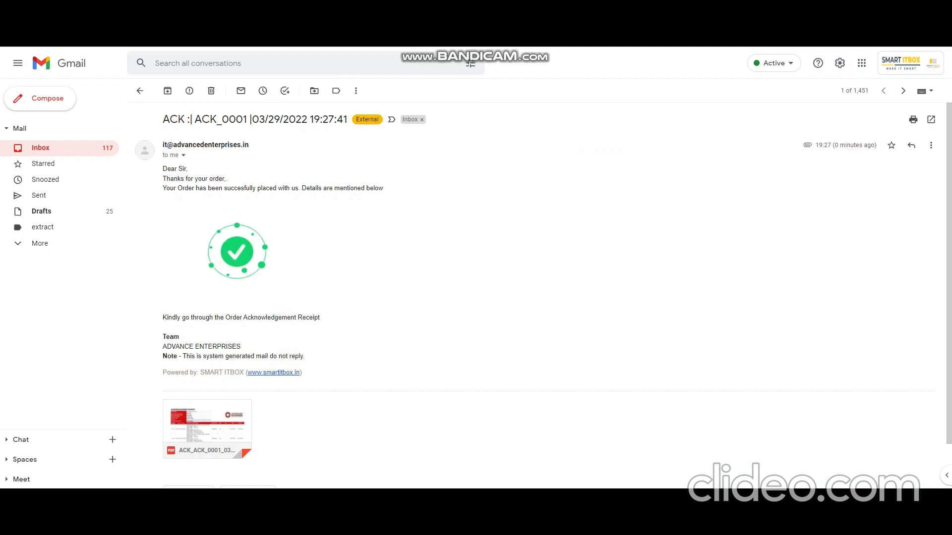
scroll(496, 273, down, 1)
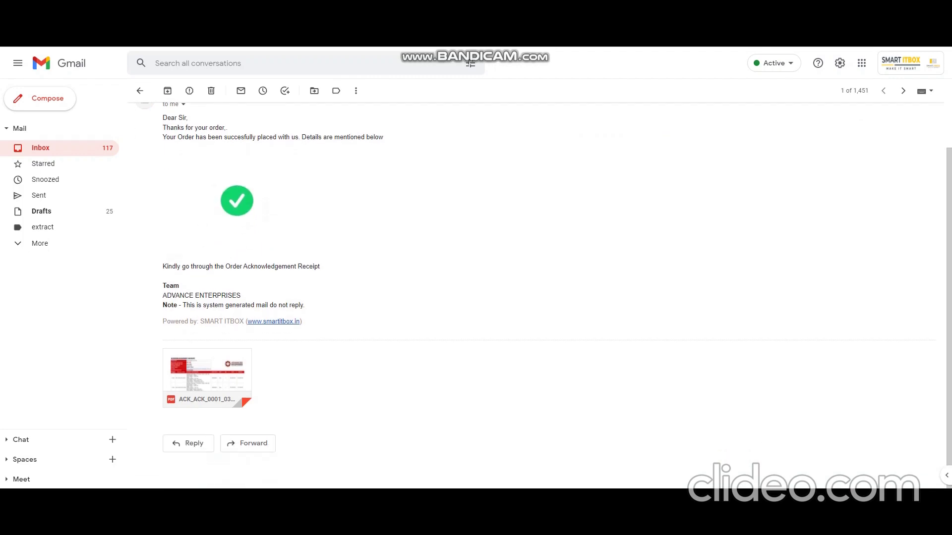
scroll(207, 416, up, 1)
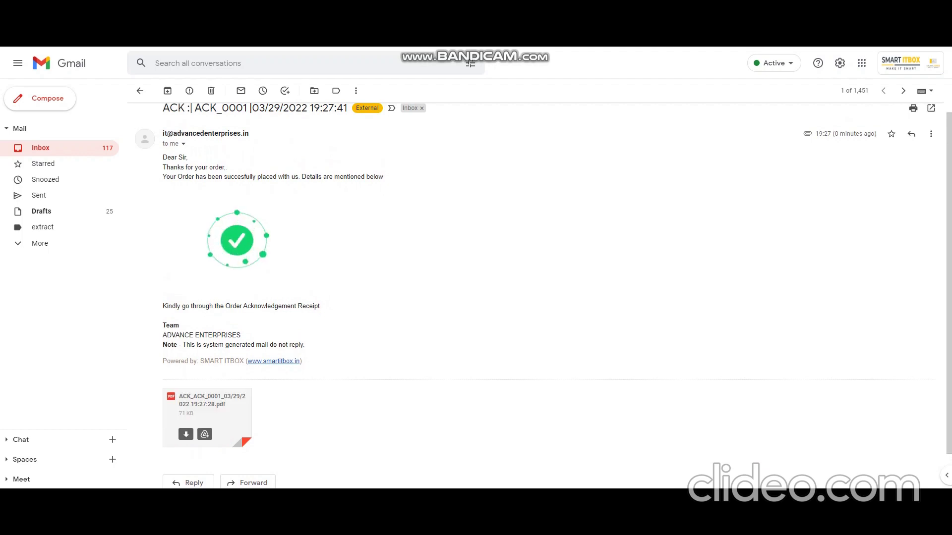
click(207, 411)
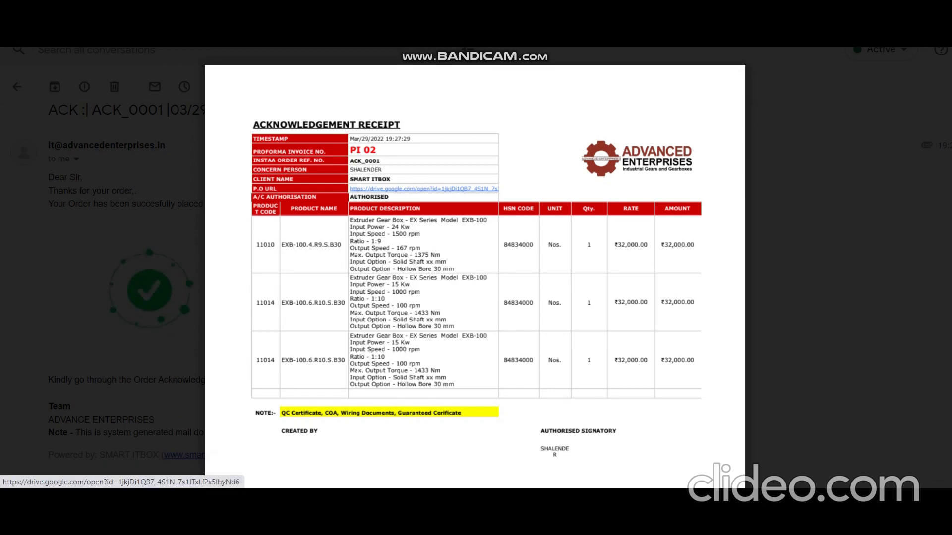
click(421, 189)
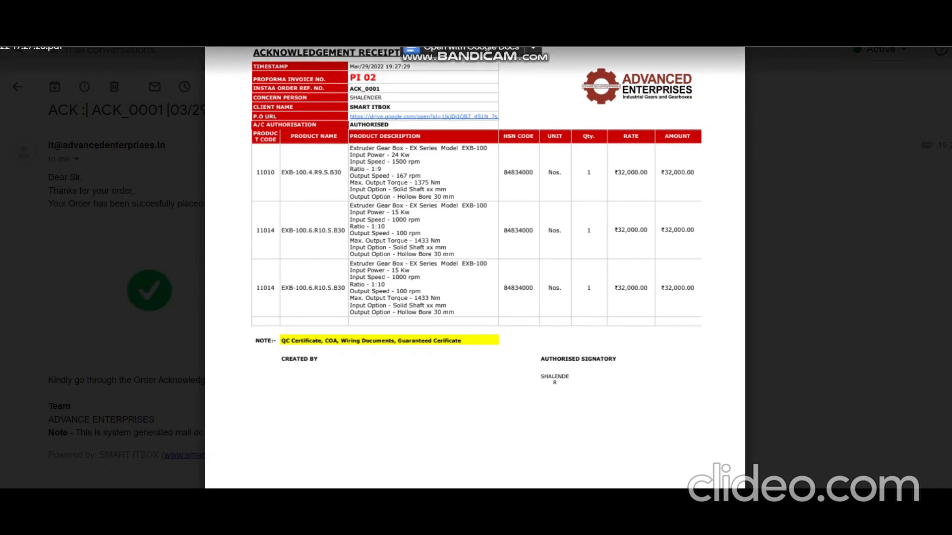
scroll(474, 248, up, 1)
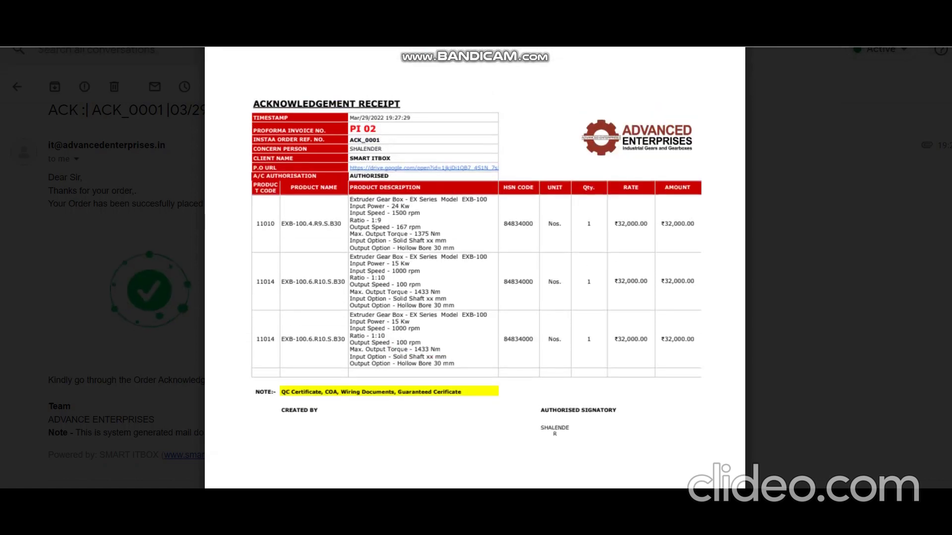
scroll(475, 267, up, 1)
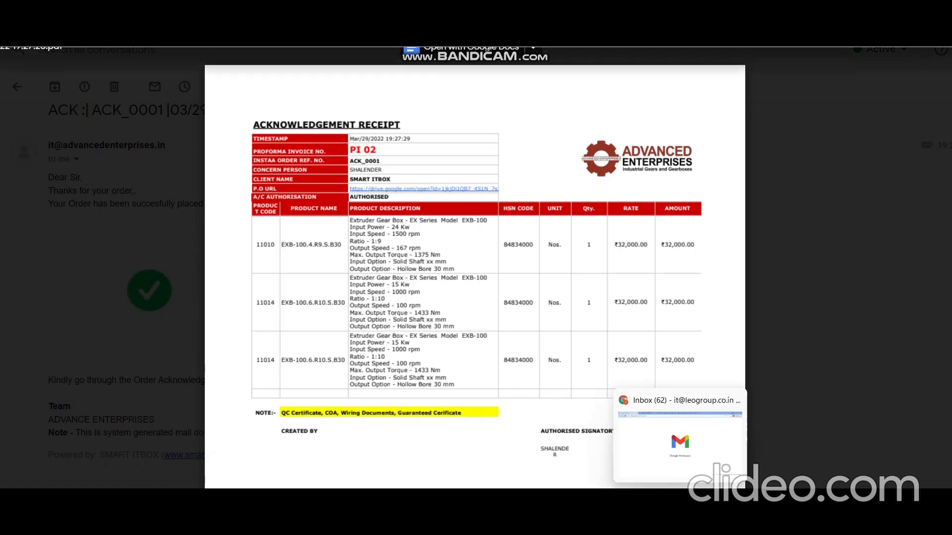
Step: Switch back to the Order Confirmation System sheet and look over the form
click(625, 495)
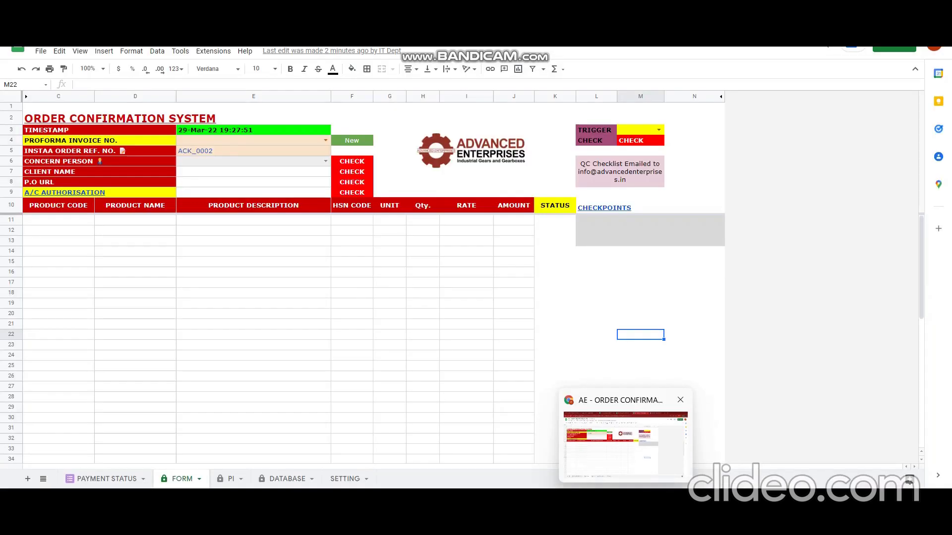
click(693, 292)
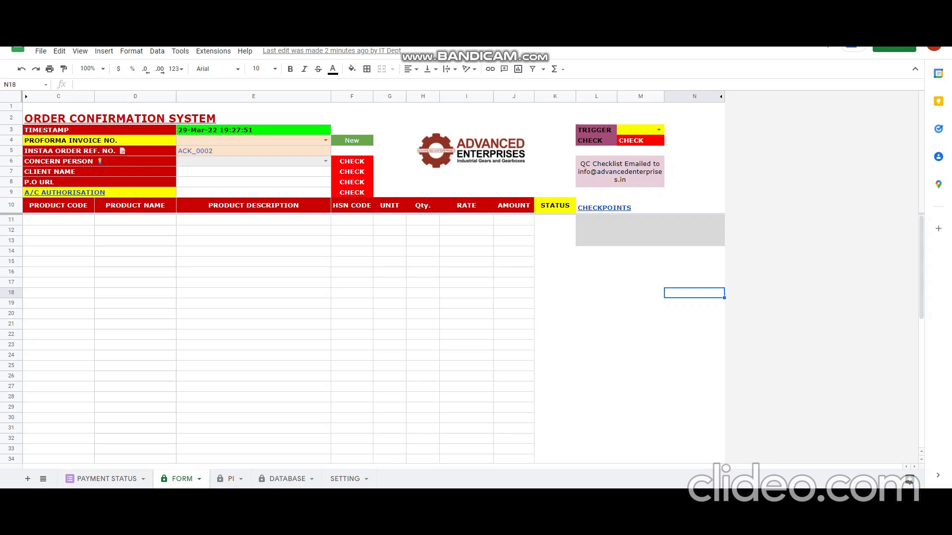
click(706, 498)
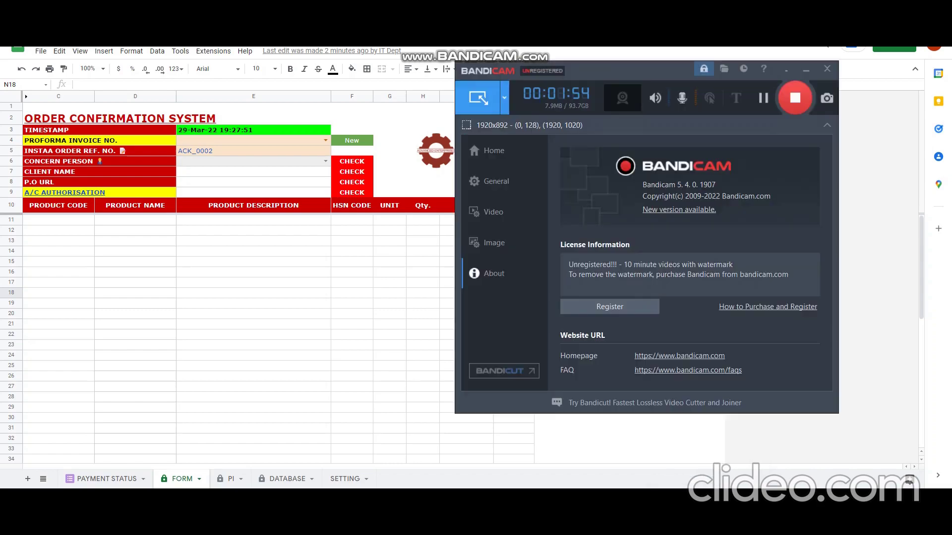